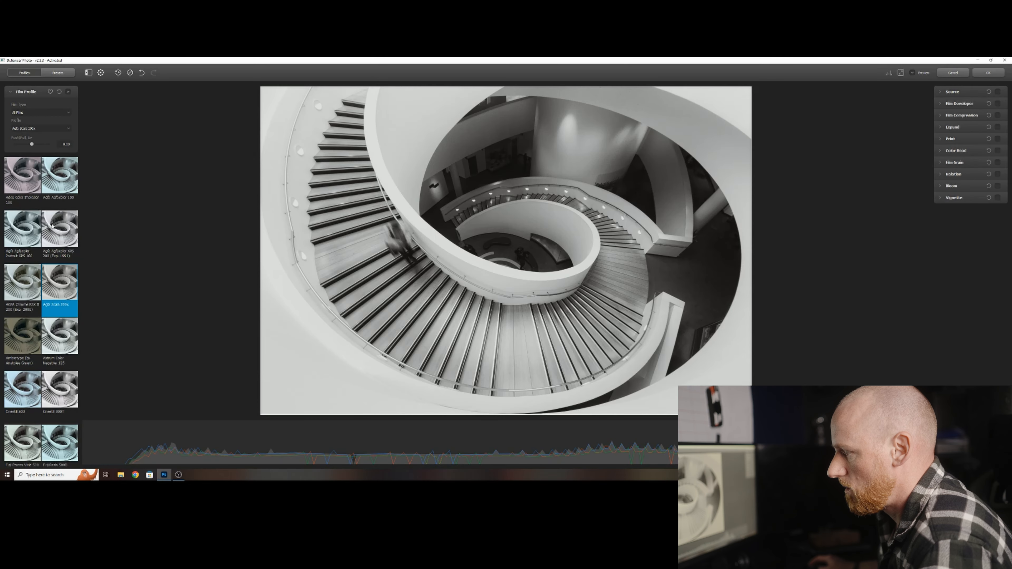
- Apply the Fuji Eterna Vivid 500 (Exp. 2013) film profile to the spiral staircase photo
{"action": "scroll", "coordinate": [52, 226], "scroll_direction": "down", "scroll_amount": 5}
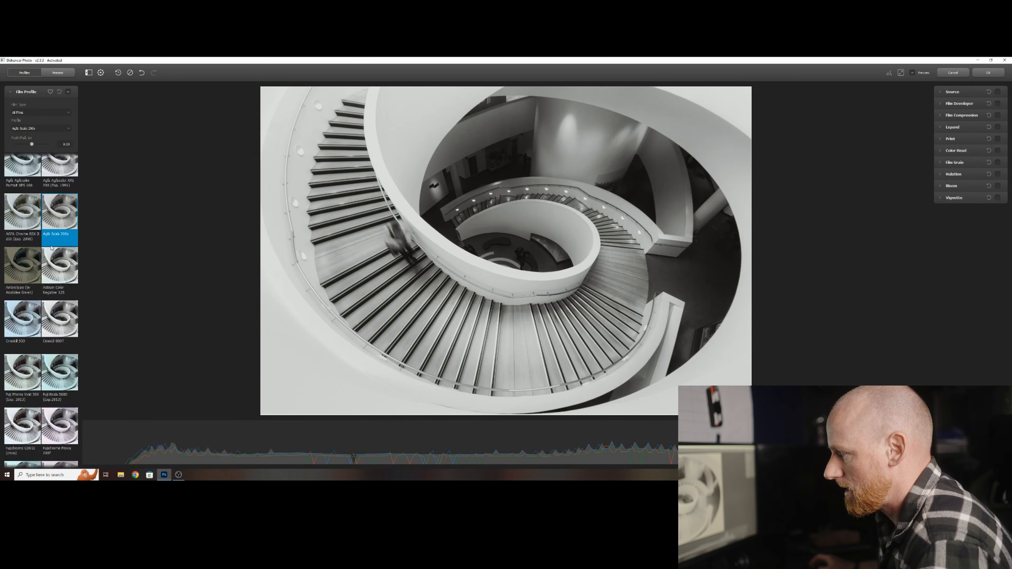
{"action": "scroll", "coordinate": [60, 276], "scroll_direction": "down", "scroll_amount": 1}
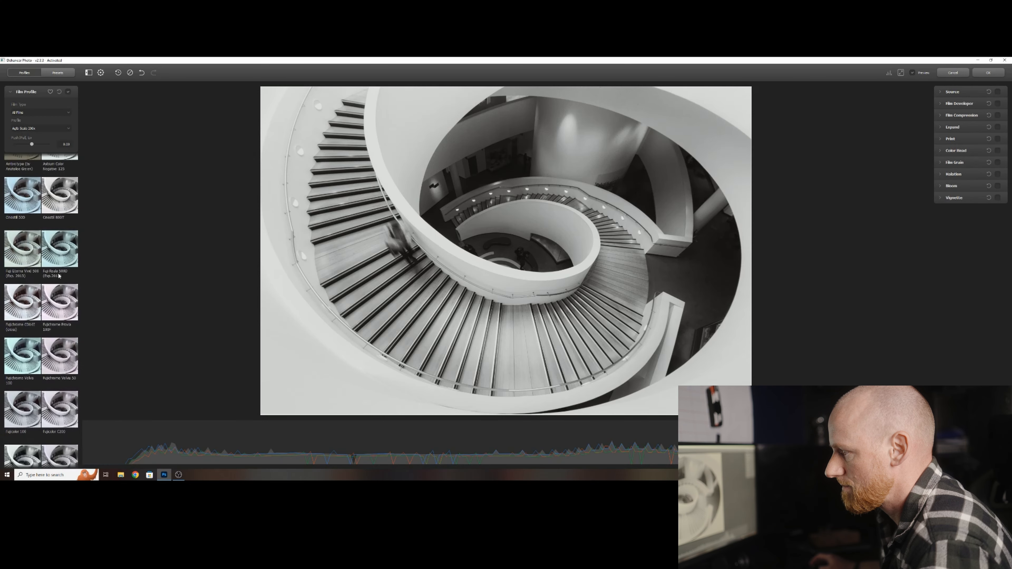
{"action": "left_click", "coordinate": [27, 249]}
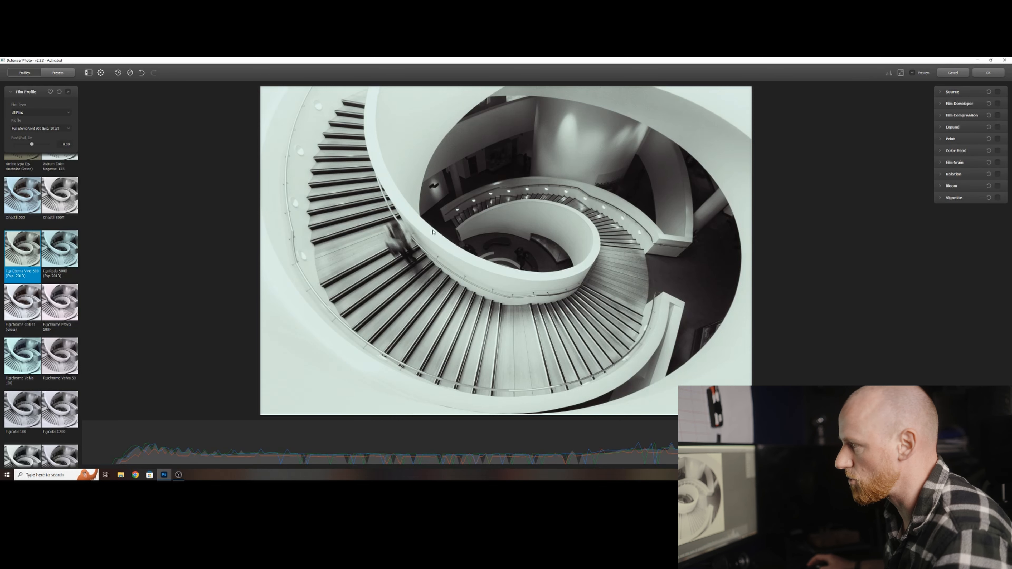
- Try a slightly higher Push/Pull value for the film profile and reset it to 0
{"action": "mouse_move", "coordinate": [36, 146]}
{"action": "left_mouse_down"}
{"action": "mouse_move", "coordinate": [0, 147]}
{"action": "mouse_move", "coordinate": [38, 145]}
{"action": "left_mouse_up"}
{"action": "left_click", "coordinate": [64, 144]}
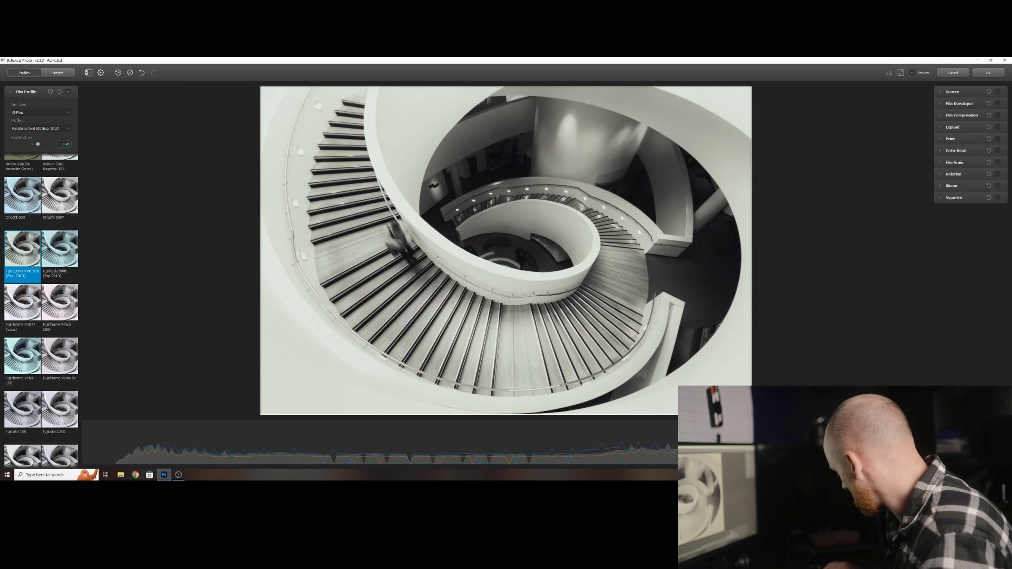
{"action": "key", "text": "BackSpace"}
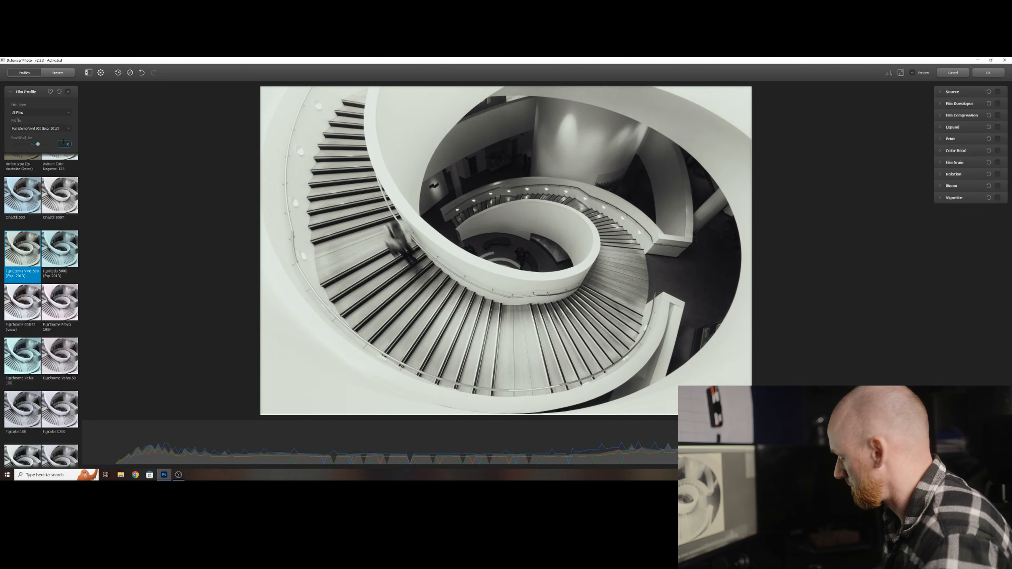
{"action": "key", "text": "Return"}
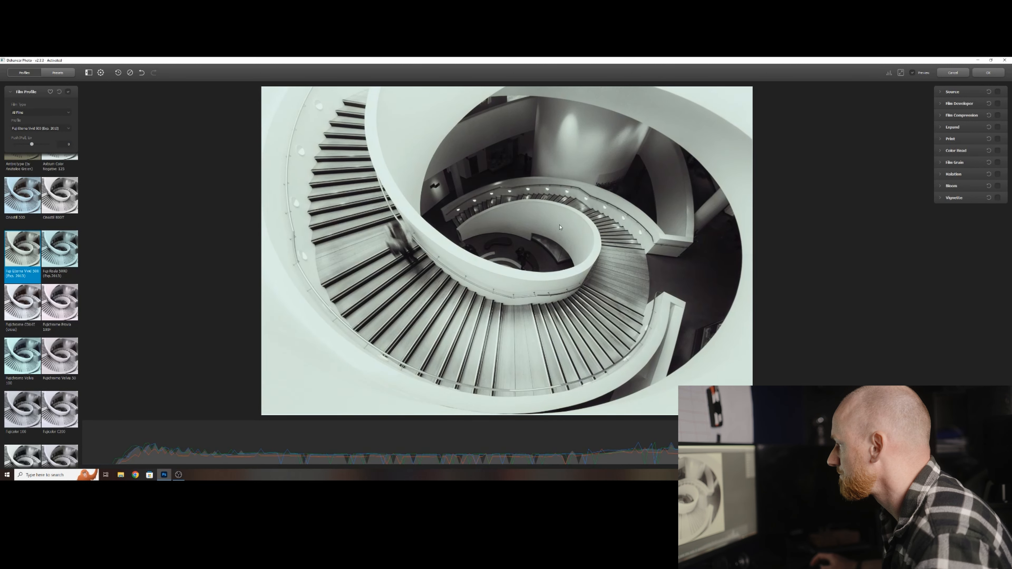
- Enable the Source adjustments and fine-tune Exposure Compensation
{"action": "left_click", "coordinate": [940, 92]}
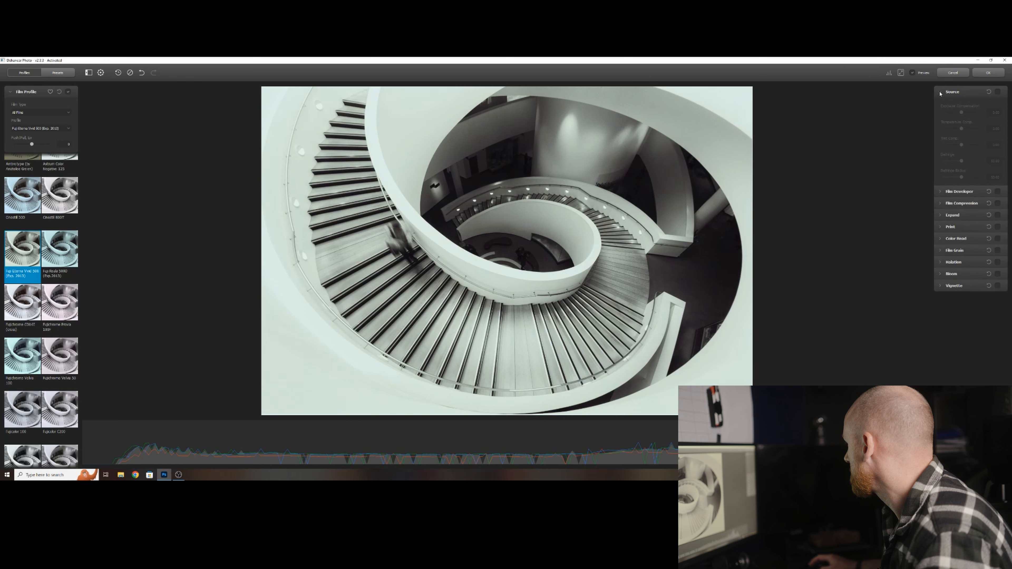
{"action": "left_click", "coordinate": [997, 92]}
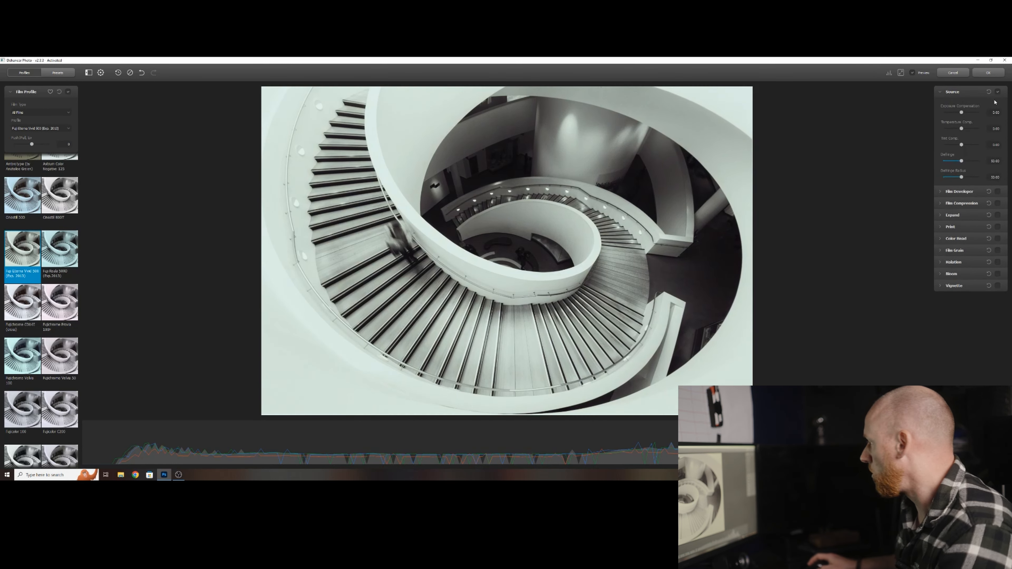
{"action": "left_click_drag", "start_coordinate": [960, 113], "coordinate": [962, 113]}
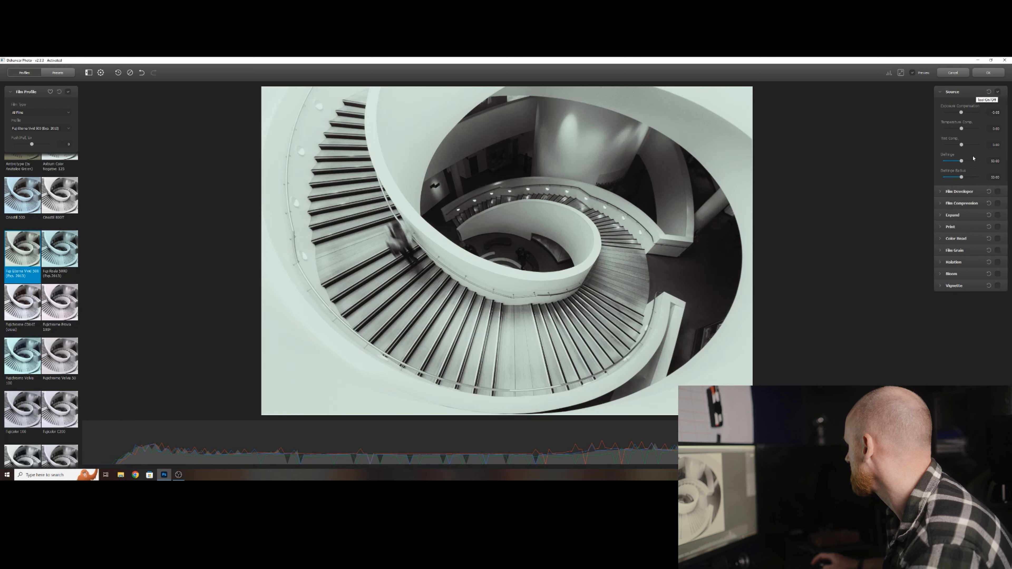
- Review the Film Developer controls with the effect switched on, and collapse the Film Developer and Source groups
{"action": "left_click", "coordinate": [939, 193]}
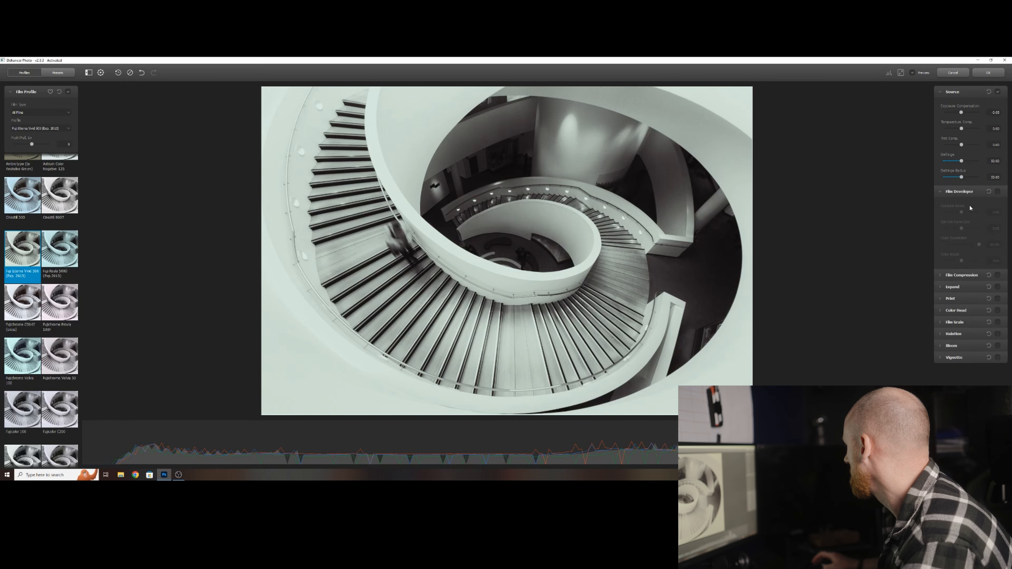
{"action": "left_click", "coordinate": [997, 192]}
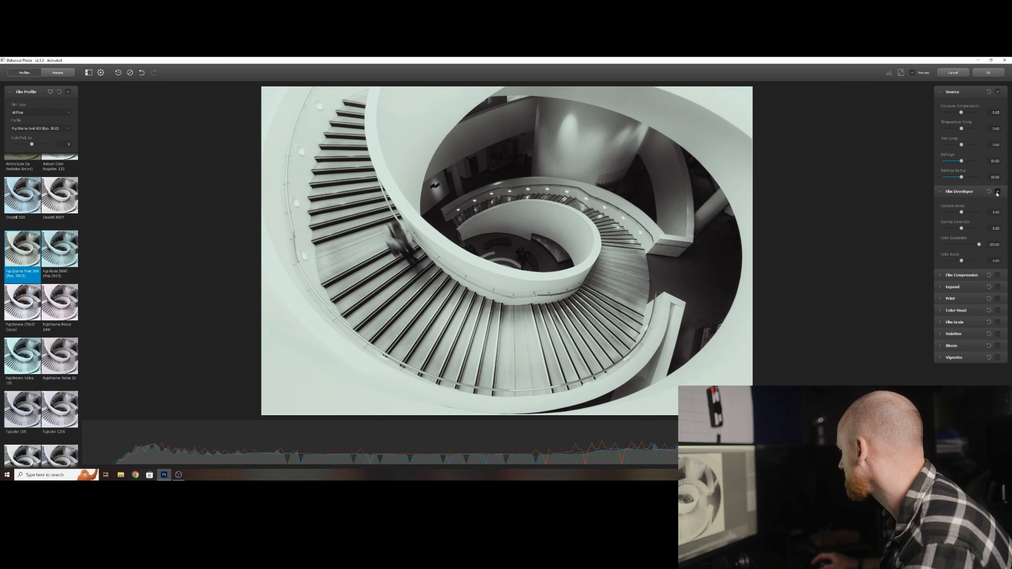
{"action": "left_click", "coordinate": [939, 192]}
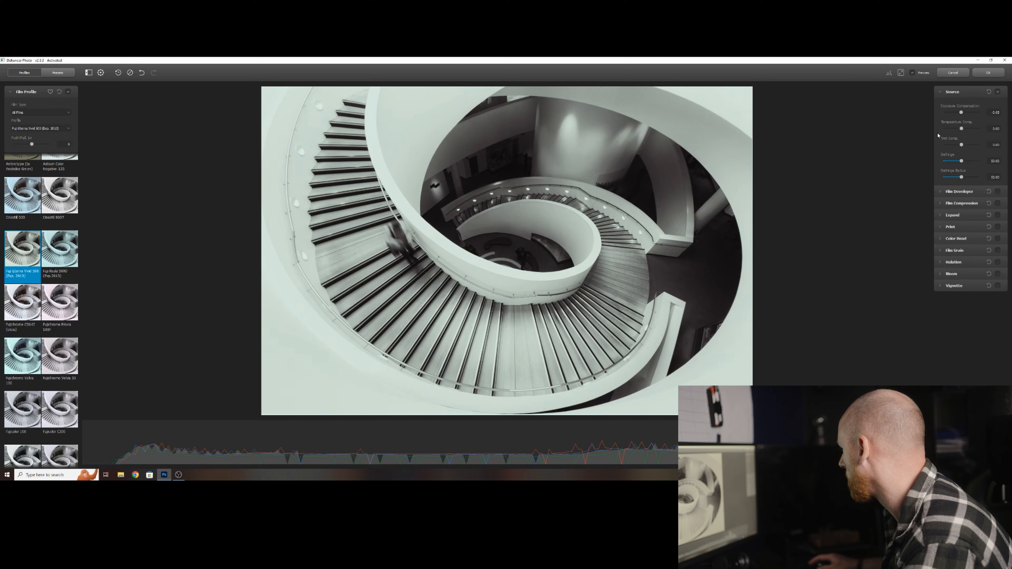
{"action": "left_click", "coordinate": [941, 96]}
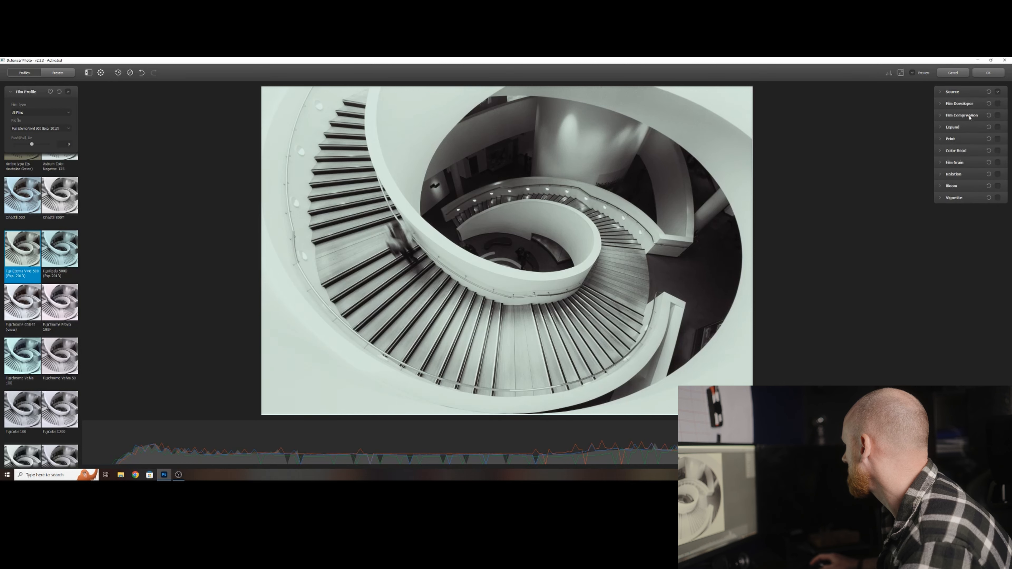
- Enable Film Compression, lower Impact to about 52, reduce White Point, and raise Tonal Range to about 78
{"action": "left_click", "coordinate": [942, 116]}
{"action": "left_click", "coordinate": [996, 115]}
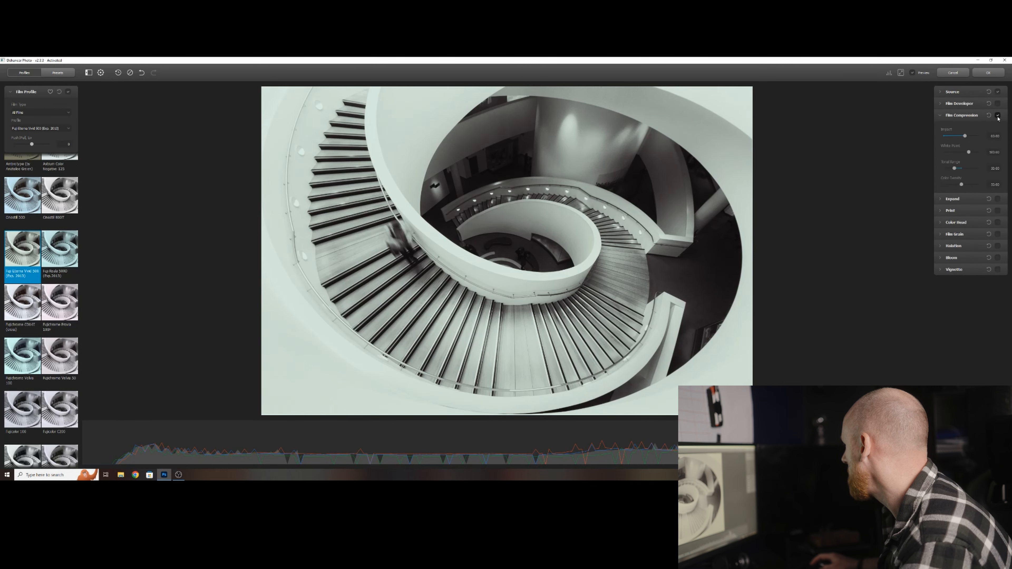
{"action": "mouse_move", "coordinate": [964, 136]}
{"action": "left_mouse_down"}
{"action": "mouse_move", "coordinate": [951, 137]}
{"action": "mouse_move", "coordinate": [977, 137]}
{"action": "mouse_move", "coordinate": [962, 136]}
{"action": "left_mouse_up"}
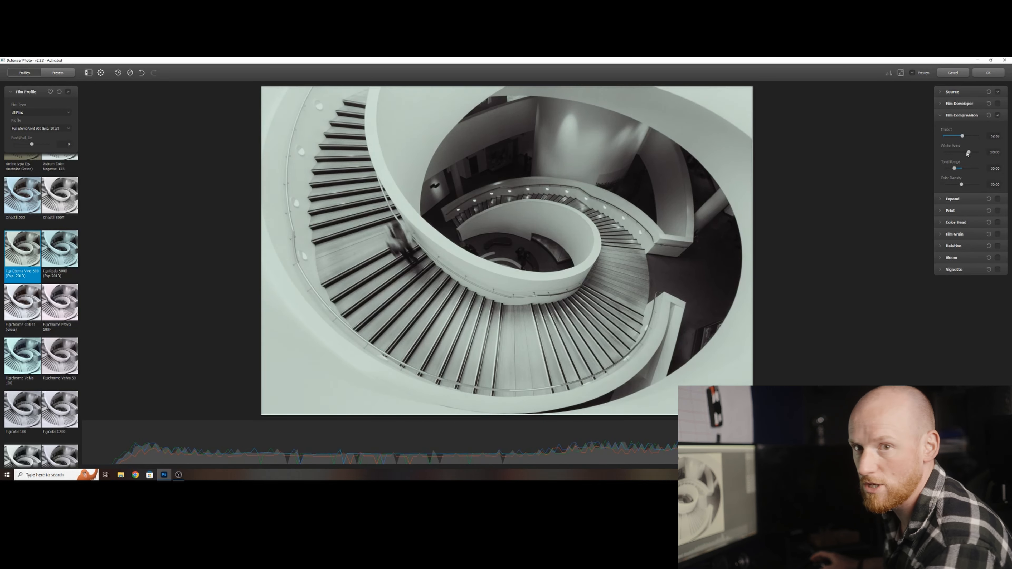
{"action": "mouse_move", "coordinate": [969, 153]}
{"action": "left_mouse_down"}
{"action": "mouse_move", "coordinate": [955, 154]}
{"action": "mouse_move", "coordinate": [980, 170]}
{"action": "mouse_move", "coordinate": [972, 170]}
{"action": "left_mouse_up"}
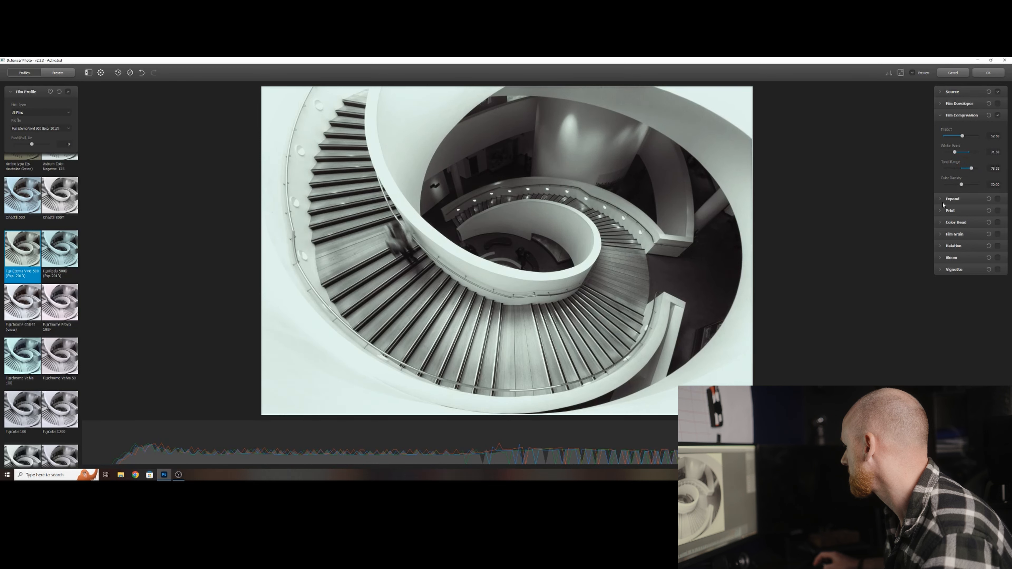
- Enable Expand and raise the Black Point slightly to deepen the shadows
{"action": "left_click", "coordinate": [953, 201]}
{"action": "left_click", "coordinate": [998, 199]}
{"action": "left_click_drag", "start_coordinate": [957, 220], "coordinate": [961, 220]}
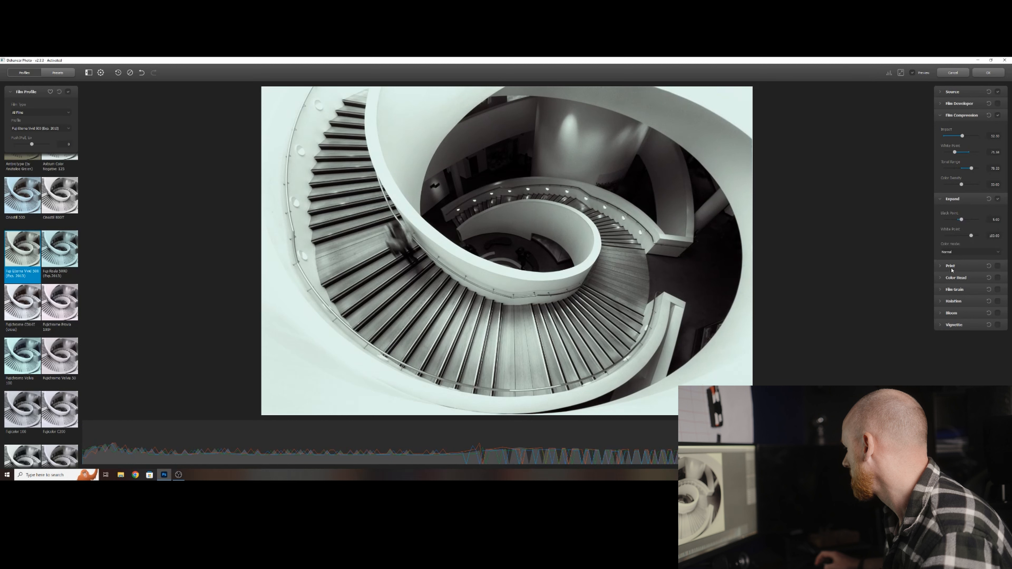
- Enable Print with the Kodak 2383 Print Film profile and test the Saturation range, leaving it at 100
{"action": "left_click", "coordinate": [941, 266]}
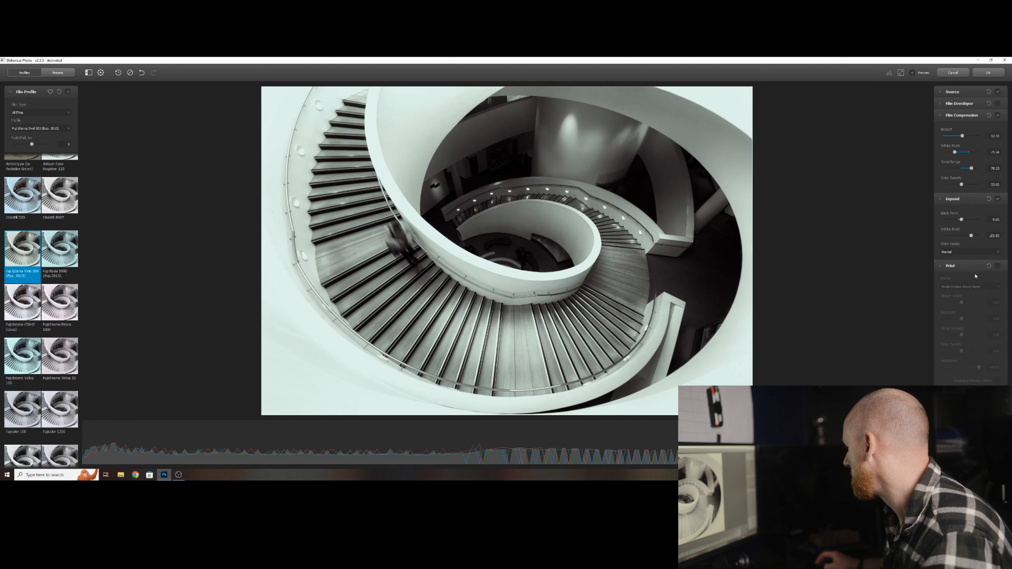
{"action": "left_click", "coordinate": [996, 265]}
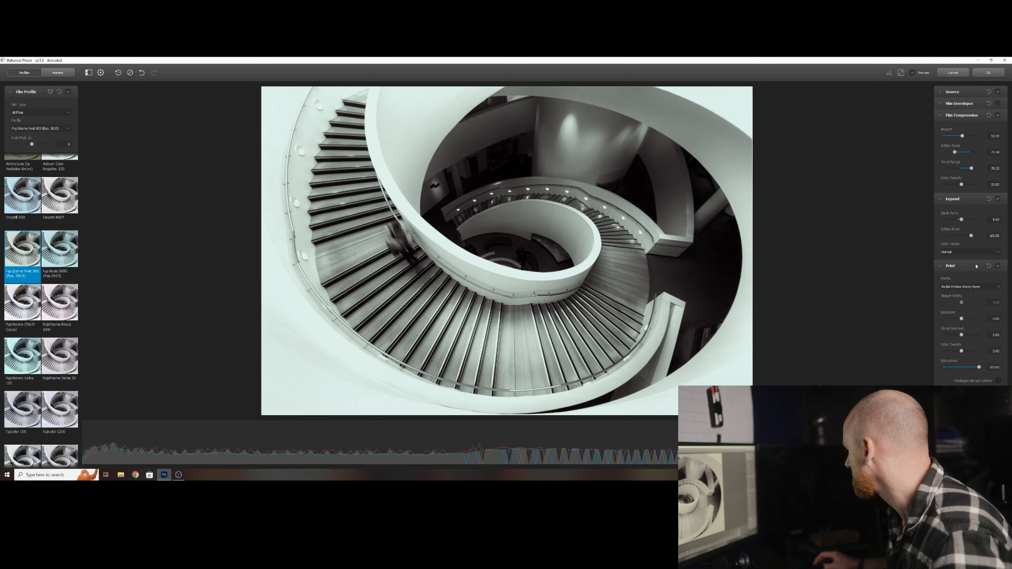
{"action": "left_click", "coordinate": [974, 289]}
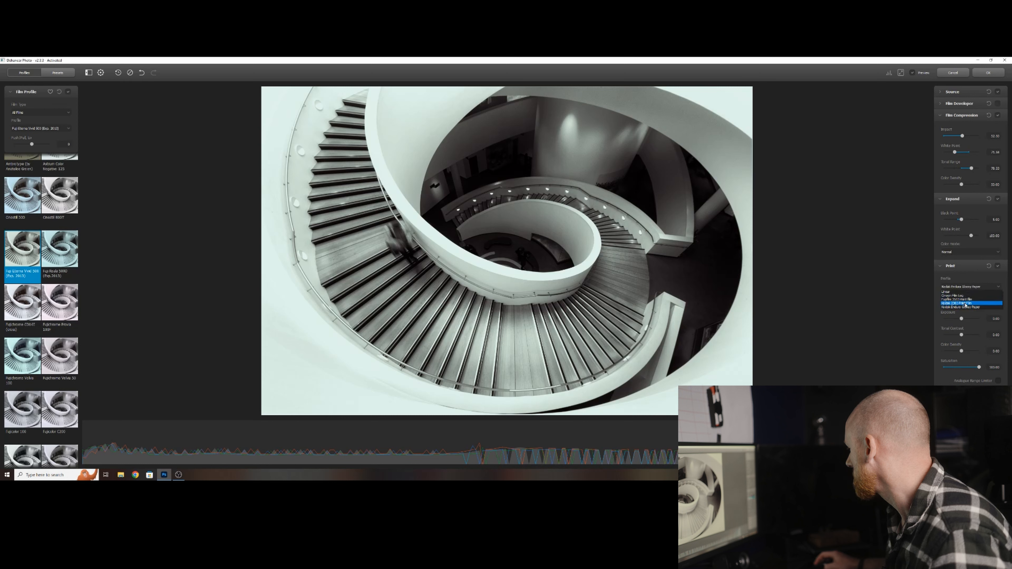
{"action": "left_click", "coordinate": [966, 303]}
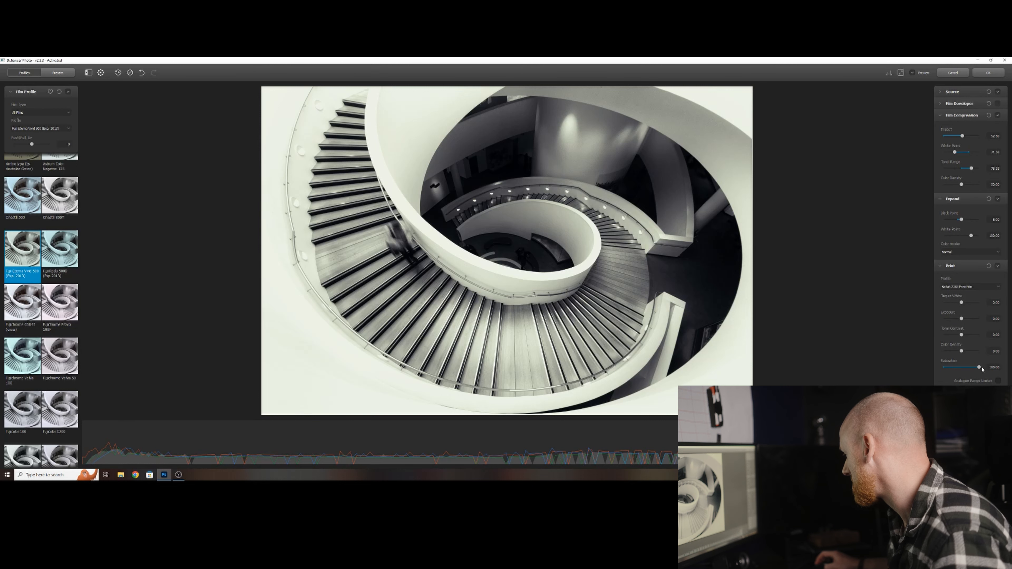
{"action": "left_click_drag", "start_coordinate": [971, 369], "coordinate": [994, 371]}
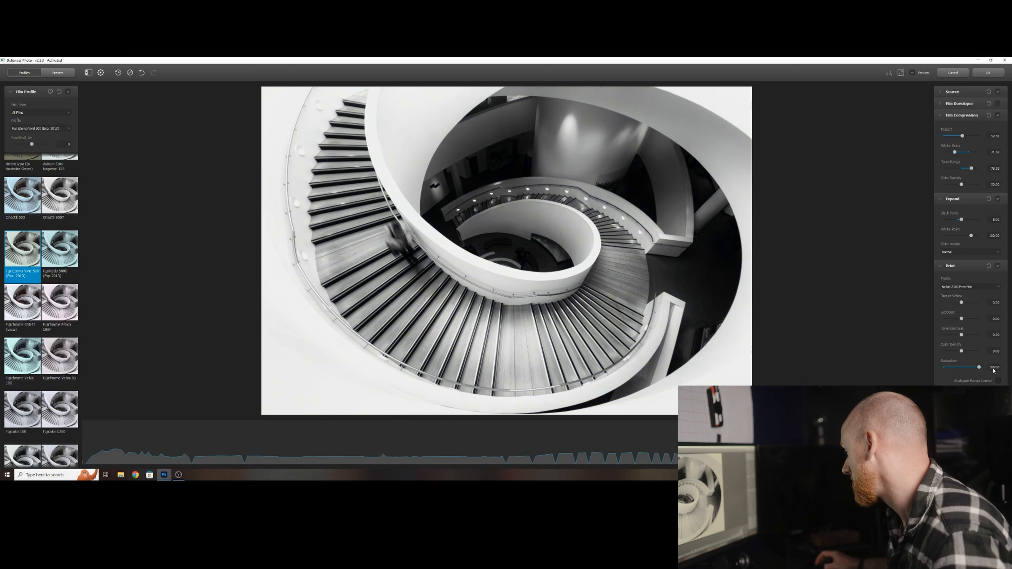
{"action": "left_click", "coordinate": [945, 267]}
- Enable Color Head and warm the image by raising Yellow-Blue, Magenta-Green, Cyan-Red and the shadows tone
{"action": "left_click", "coordinate": [941, 279]}
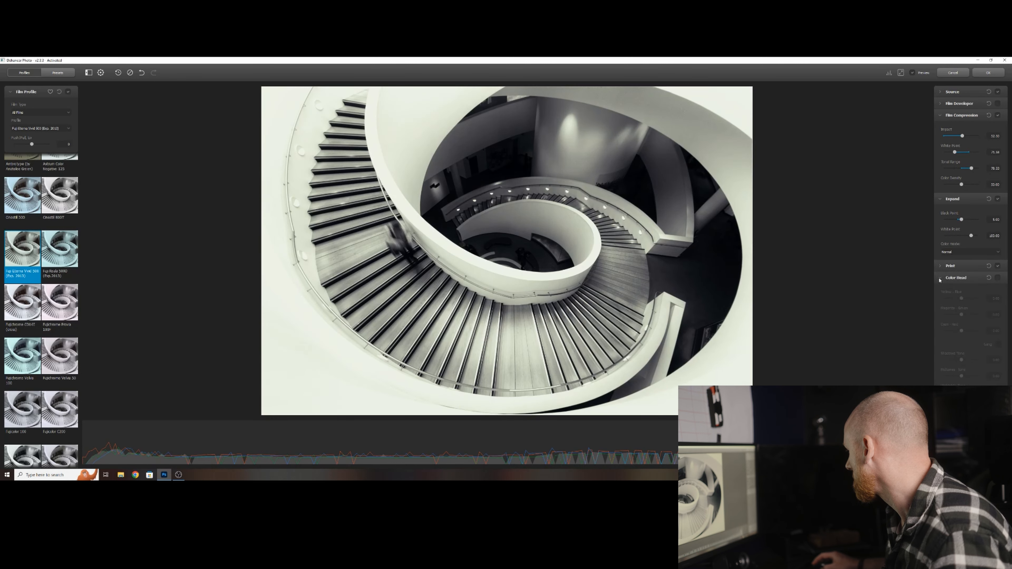
{"action": "left_click", "coordinate": [998, 278]}
{"action": "left_click_drag", "start_coordinate": [961, 298], "coordinate": [968, 360]}
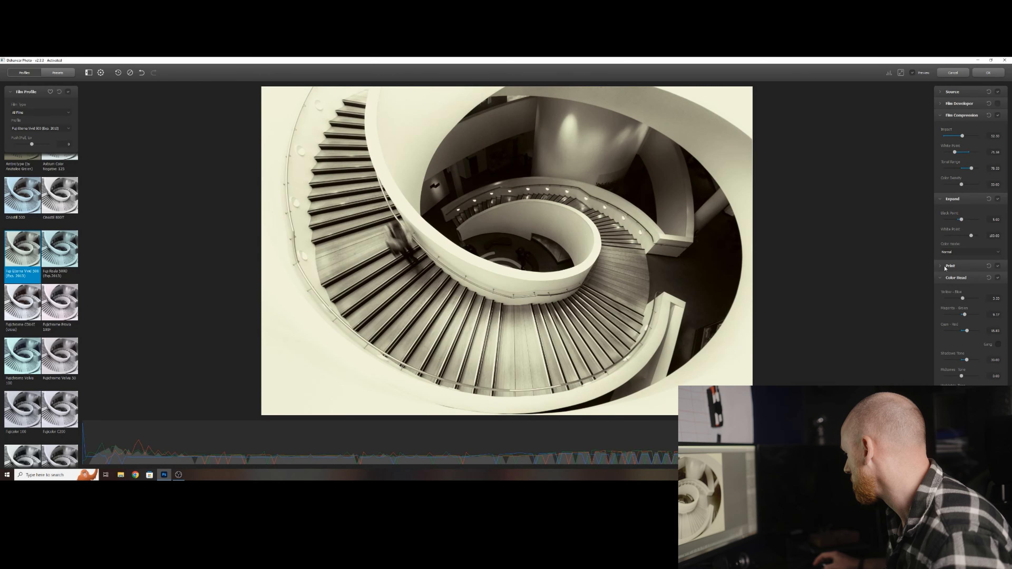
{"action": "left_click", "coordinate": [940, 280]}
- Enable Film Grain and lower its Amount to about 6, keeping the grain size at 1
{"action": "left_click", "coordinate": [941, 290]}
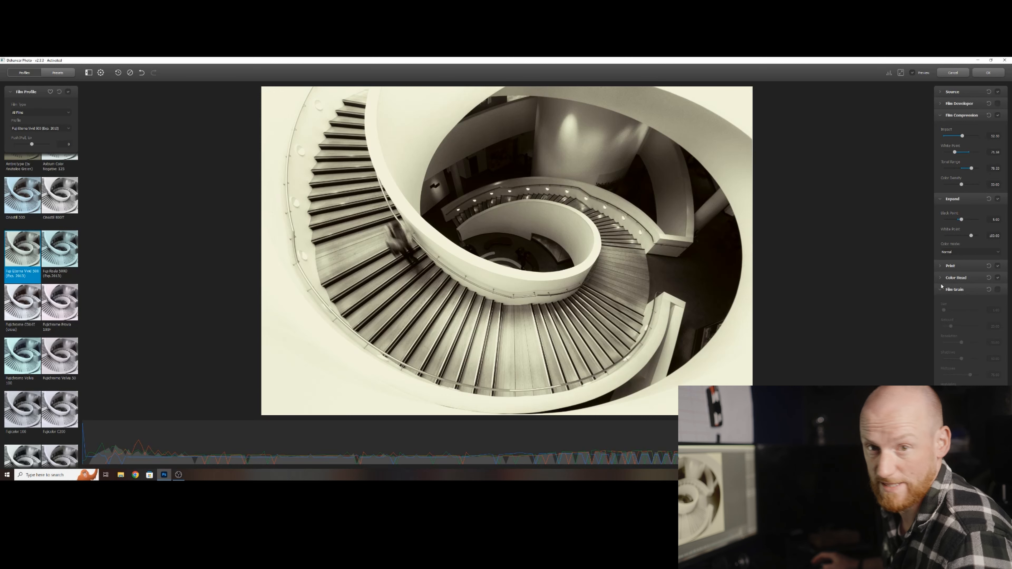
{"action": "left_click", "coordinate": [998, 291]}
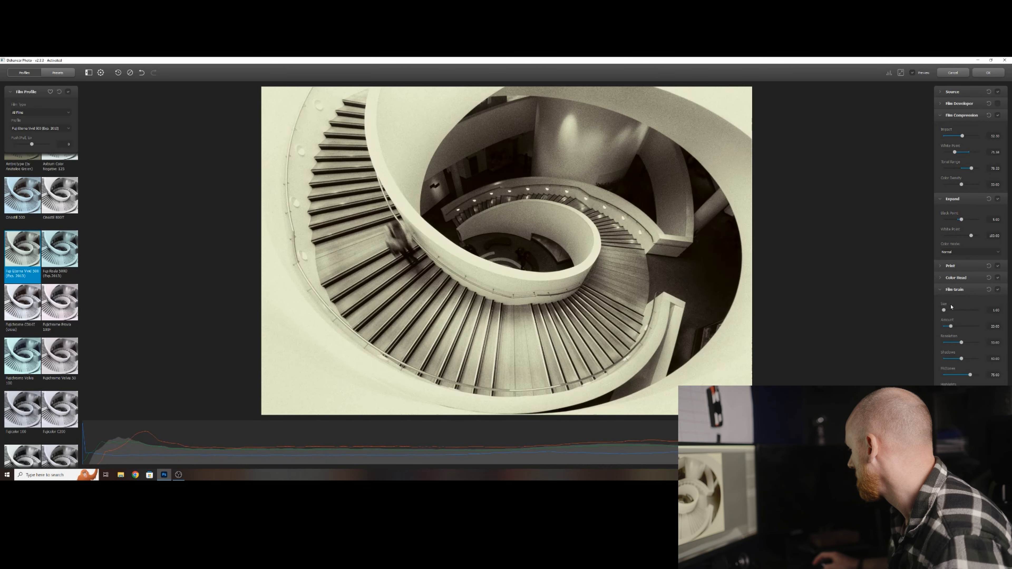
{"action": "mouse_move", "coordinate": [944, 310]}
{"action": "left_mouse_down"}
{"action": "mouse_move", "coordinate": [966, 310]}
{"action": "mouse_move", "coordinate": [944, 310]}
{"action": "mouse_move", "coordinate": [981, 327]}
{"action": "mouse_move", "coordinate": [946, 327]}
{"action": "left_mouse_up"}
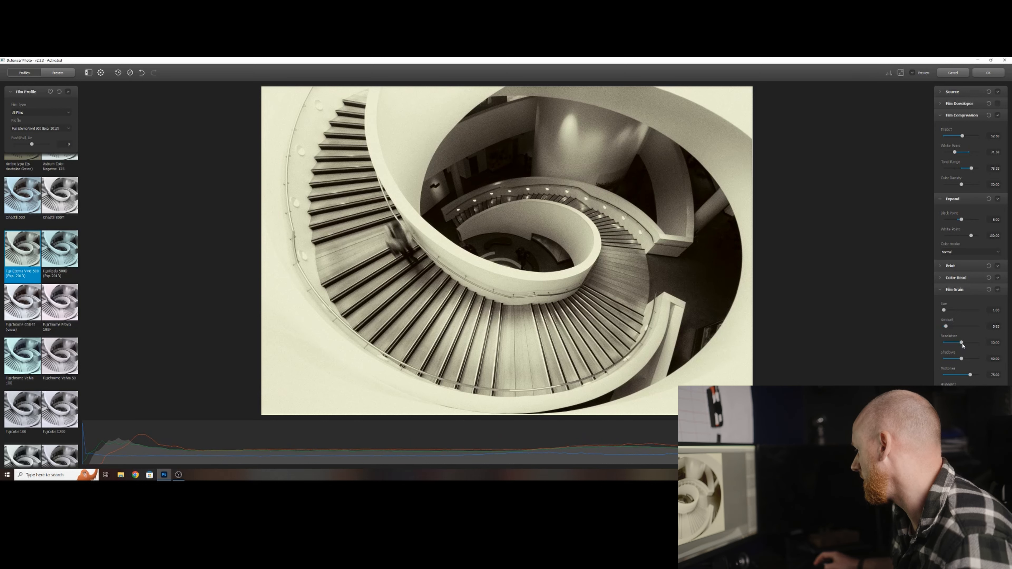
{"action": "left_click", "coordinate": [941, 290]}
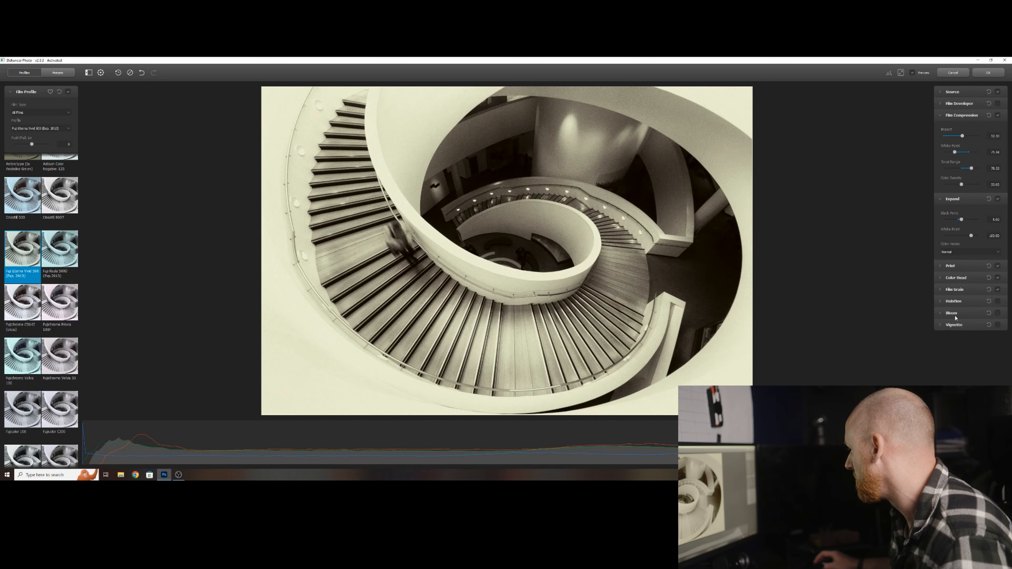
- Enable Halation, raise Source Limiter, Smoothness and Local Diffusion, and reduce Background Gain to about 64
{"action": "left_click", "coordinate": [940, 303]}
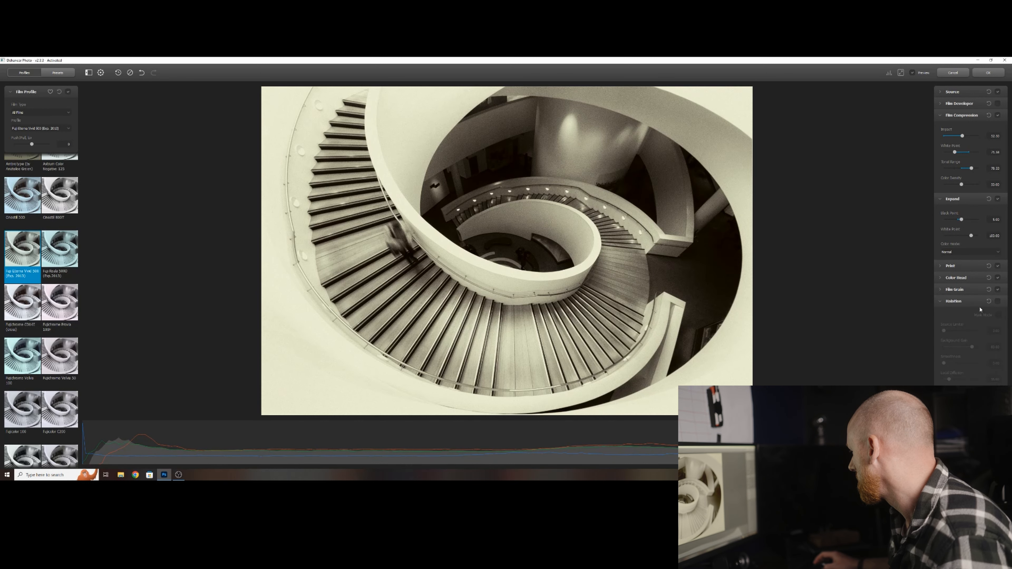
{"action": "left_click", "coordinate": [998, 302]}
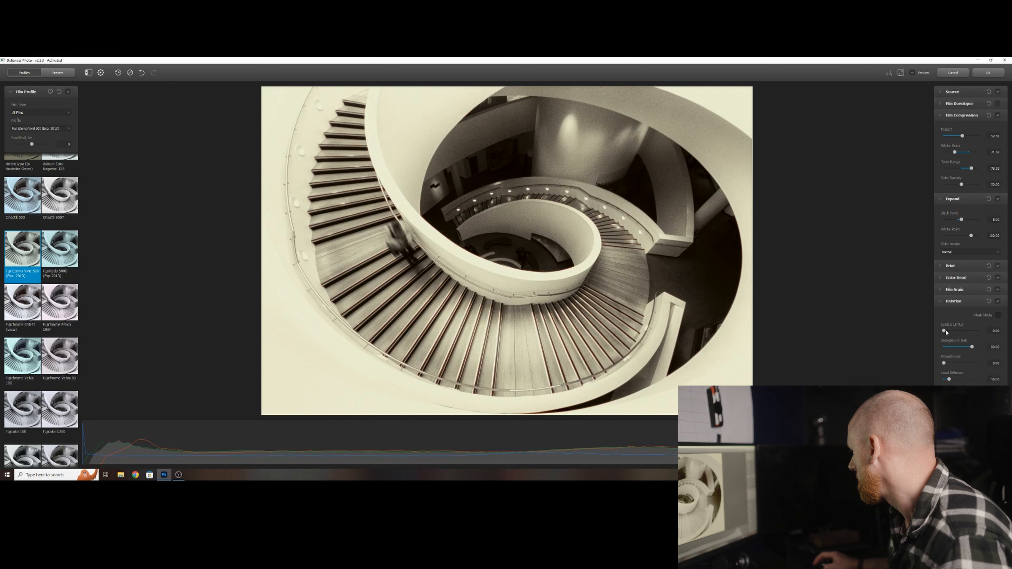
{"action": "left_click_drag", "start_coordinate": [955, 332], "coordinate": [962, 380]}
- Inspect the halation glow around the inner staircase edges up close and lower Local Diffusion to about 10
{"action": "scroll", "coordinate": [487, 227], "scroll_direction": "up", "scroll_amount": 2}
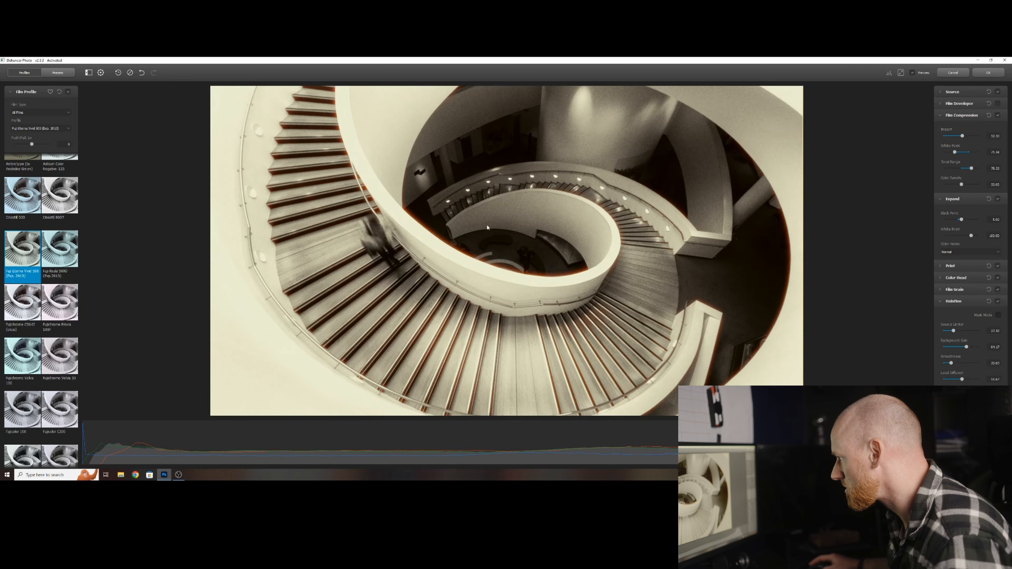
{"action": "scroll", "coordinate": [487, 227], "scroll_direction": "up", "scroll_amount": 3}
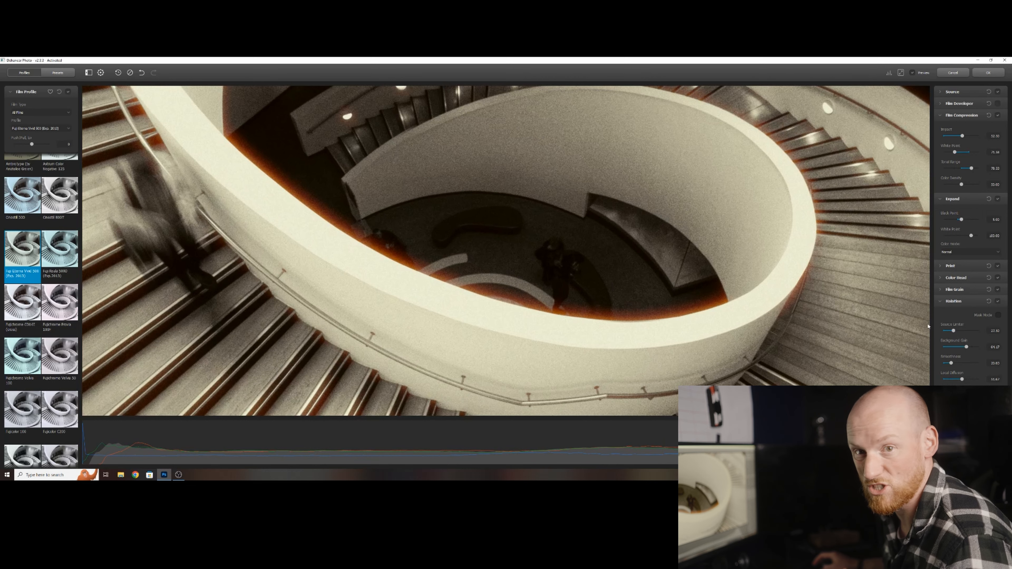
{"action": "mouse_move", "coordinate": [962, 381]}
{"action": "left_mouse_down"}
{"action": "mouse_move", "coordinate": [972, 381]}
{"action": "mouse_move", "coordinate": [948, 382]}
{"action": "left_mouse_up"}
{"action": "scroll", "coordinate": [618, 279], "scroll_direction": "down", "scroll_amount": 5}
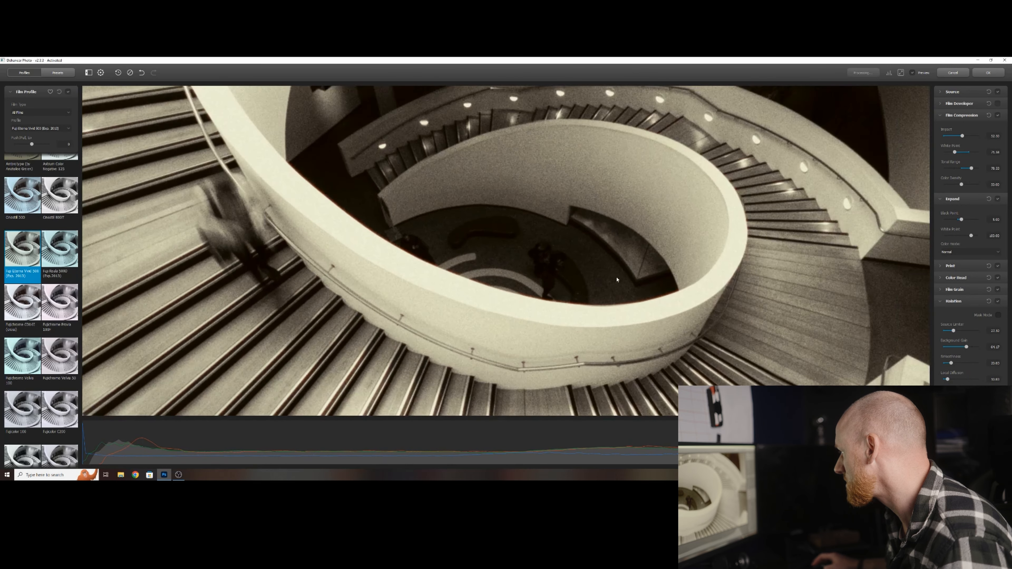
{"action": "scroll", "coordinate": [606, 258], "scroll_direction": "down", "scroll_amount": 3}
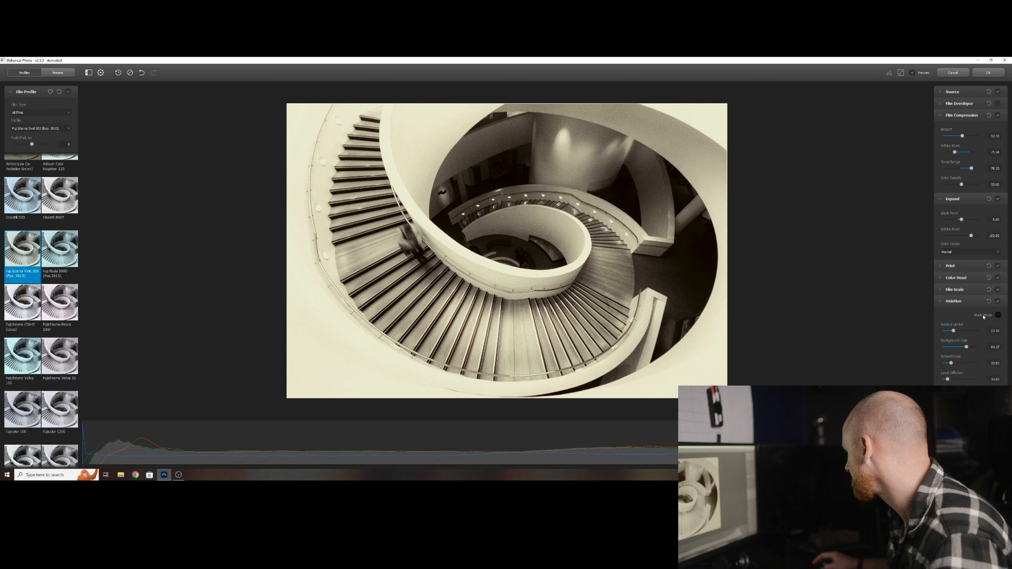
{"action": "left_click", "coordinate": [941, 302]}
- Enable Bloom with its current settings and inspect its effect around the inner staircase edges up close
{"action": "left_click", "coordinate": [942, 313]}
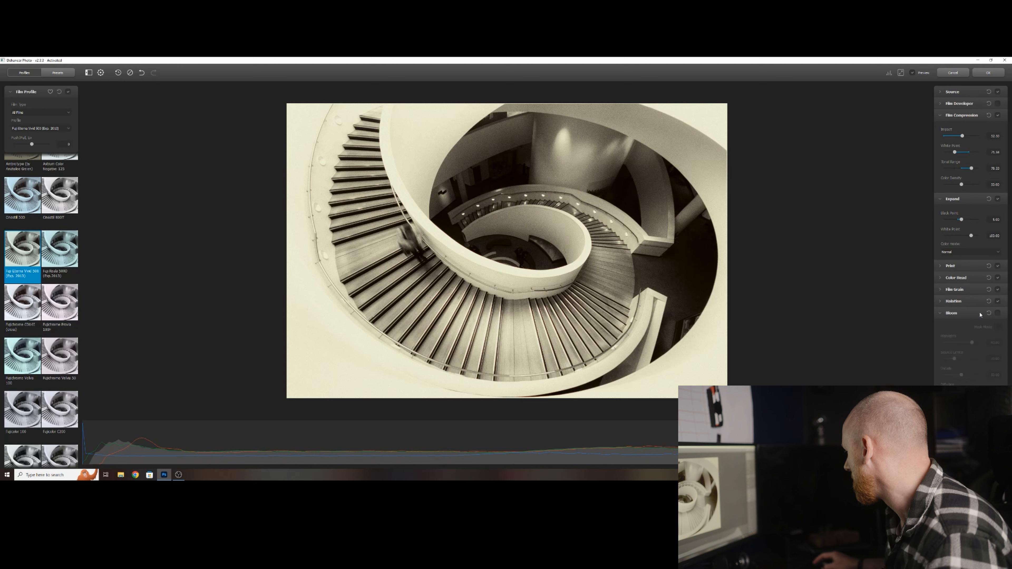
{"action": "left_click", "coordinate": [997, 314]}
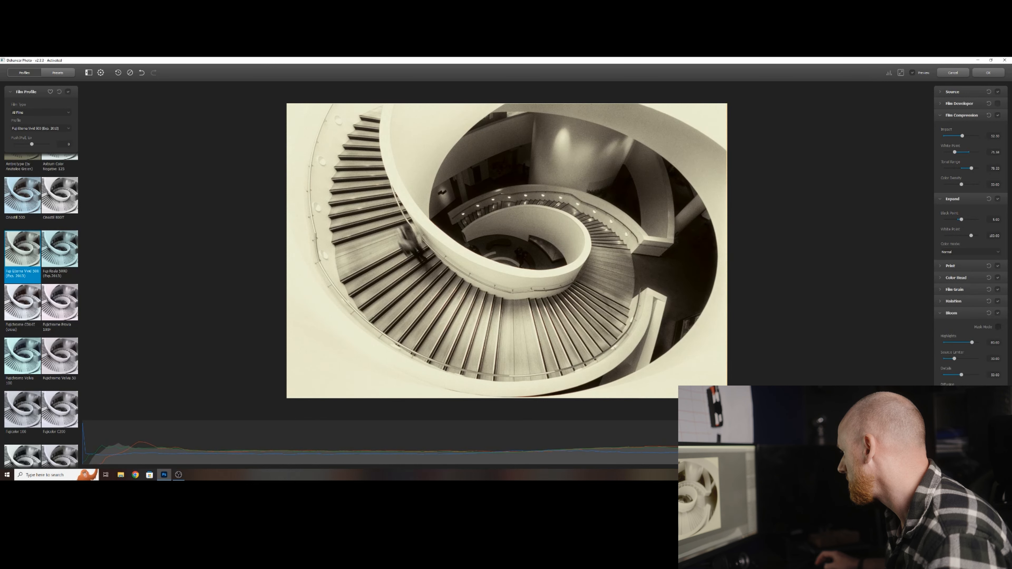
{"action": "scroll", "coordinate": [524, 269], "scroll_direction": "up", "scroll_amount": 6}
{"action": "scroll", "coordinate": [525, 270], "scroll_direction": "up", "scroll_amount": 5}
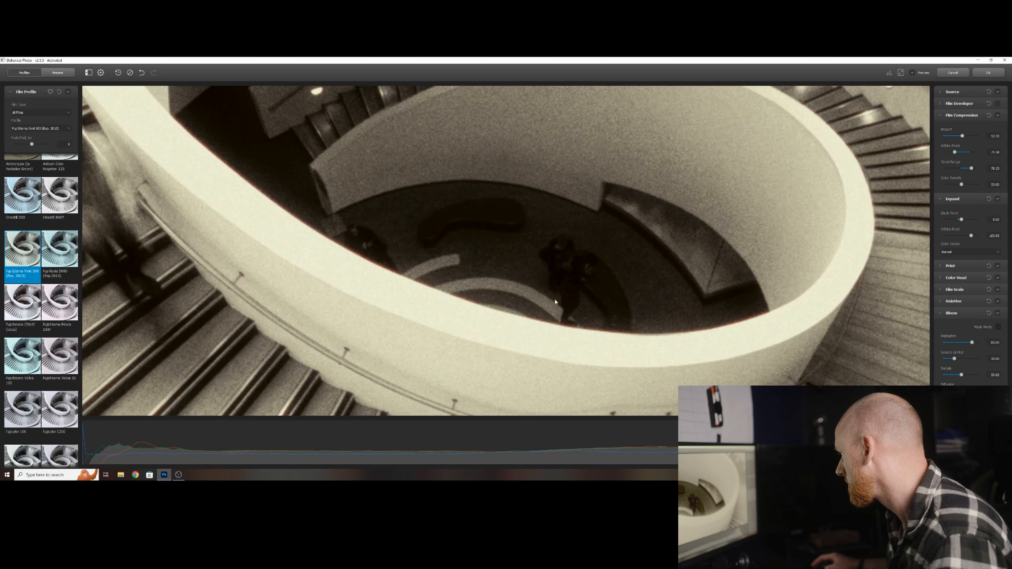
{"action": "scroll", "coordinate": [554, 296], "scroll_direction": "down", "scroll_amount": 6}
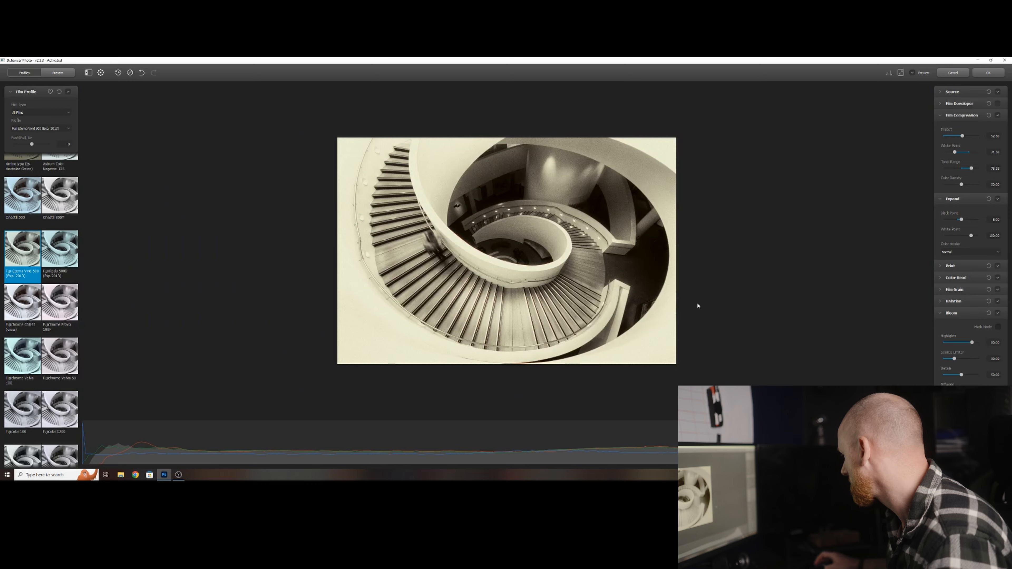
{"action": "left_click", "coordinate": [940, 314]}
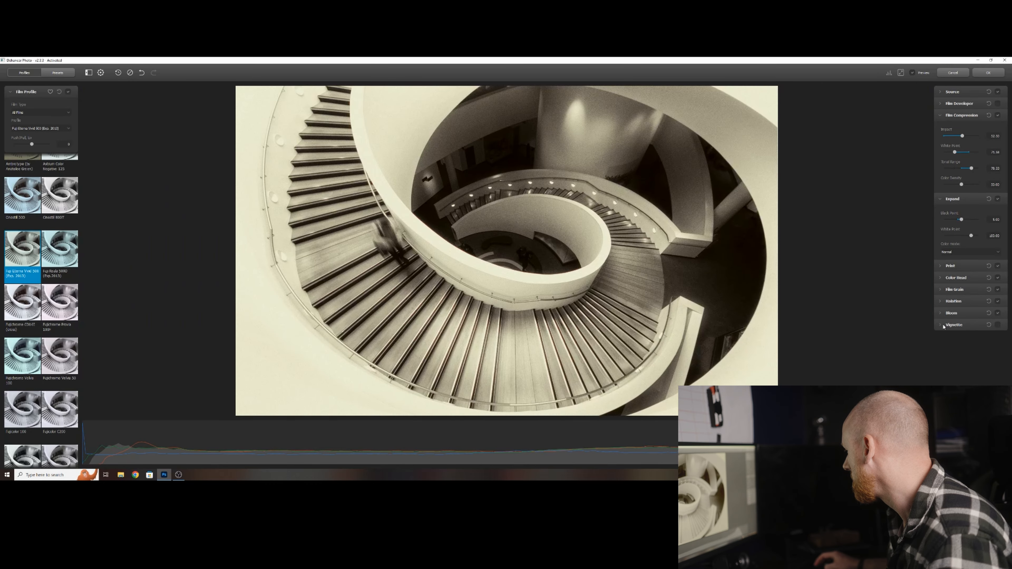
- Enable Vignette, fine-tune its Exposure so the edges darken only subtly, and apply the finished film look to the photo
{"action": "left_click", "coordinate": [943, 326]}
{"action": "left_click", "coordinate": [997, 325]}
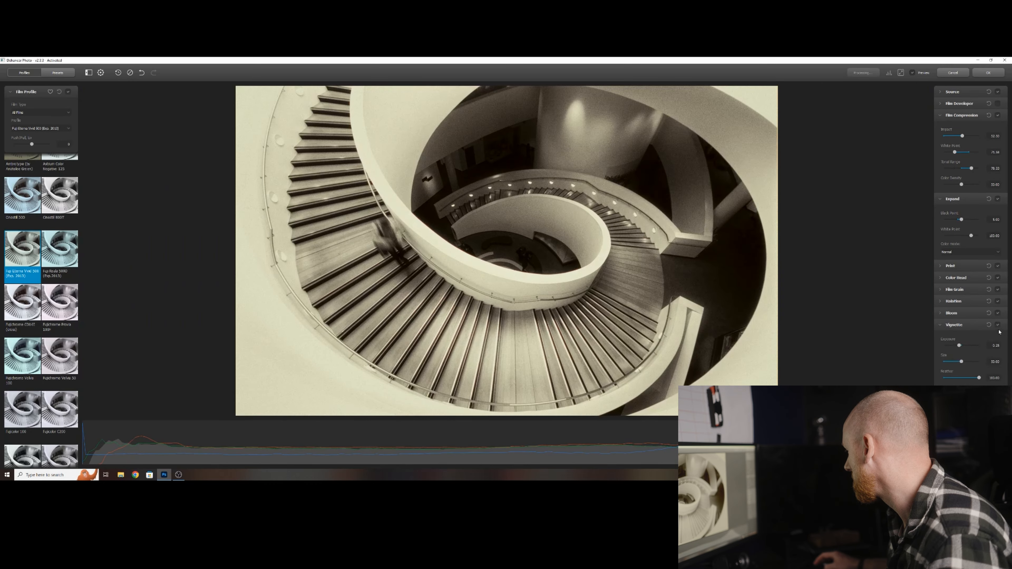
{"action": "left_click_drag", "start_coordinate": [959, 346], "coordinate": [955, 346]}
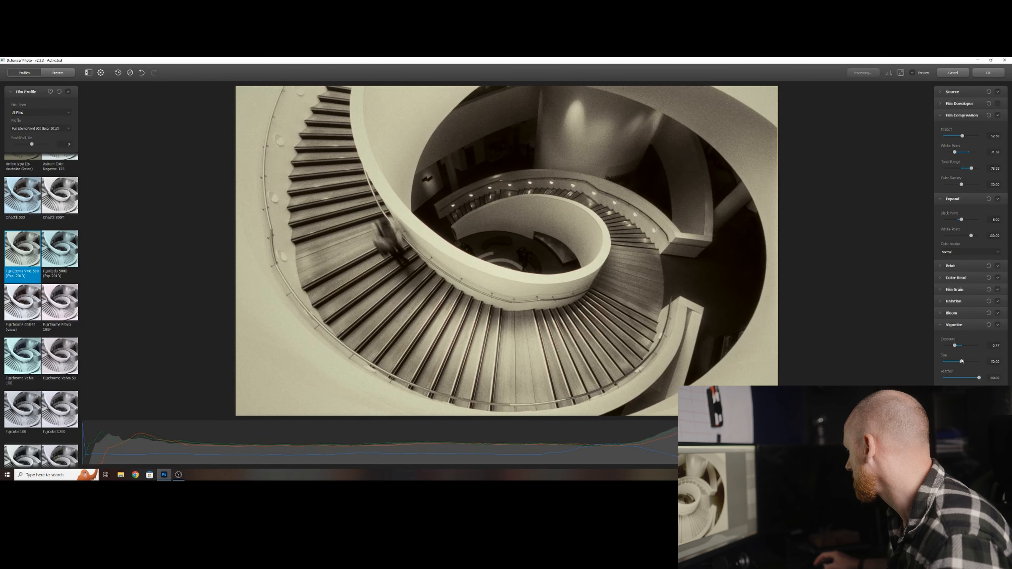
{"action": "mouse_move", "coordinate": [955, 345]}
{"action": "left_mouse_down"}
{"action": "mouse_move", "coordinate": [972, 347]}
{"action": "mouse_move", "coordinate": [959, 346]}
{"action": "left_mouse_up"}
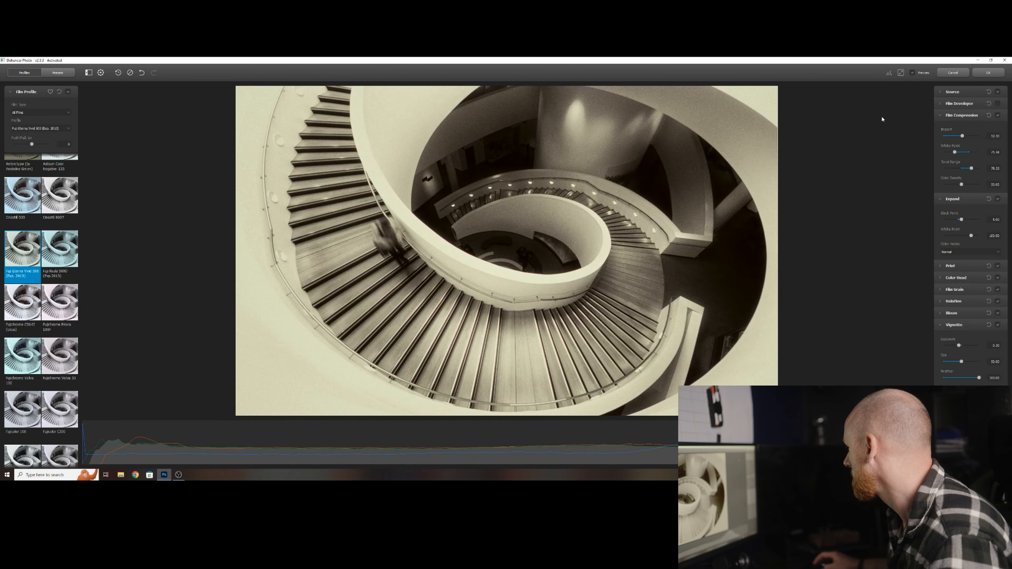
{"action": "left_click", "coordinate": [985, 74]}
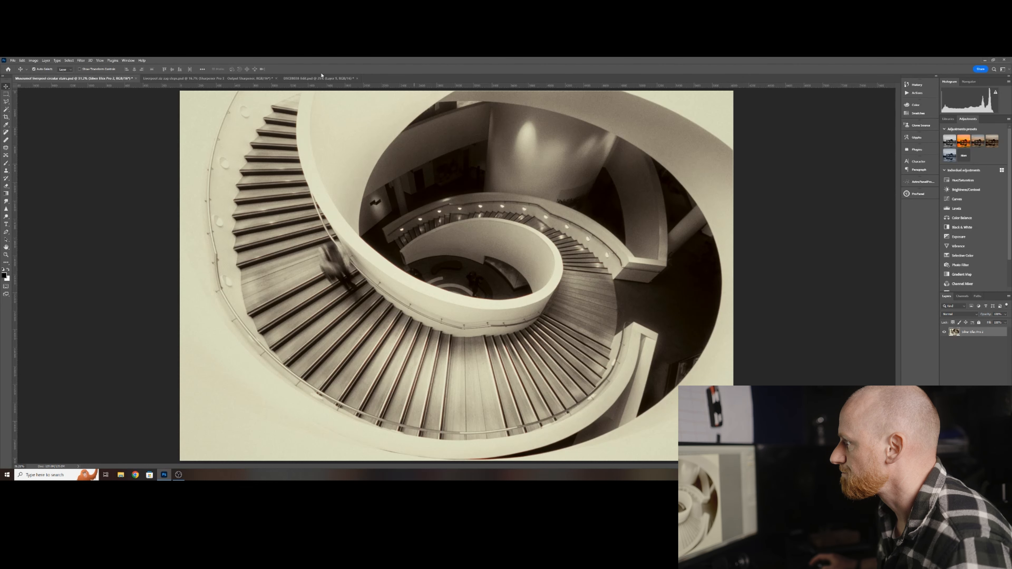
- Switch to the straight-stairs photo in Photoshop, duplicate its layer, open the copy in the Dehancer filter and show its film profiles
{"action": "key", "text": "ctrl+Tab"}
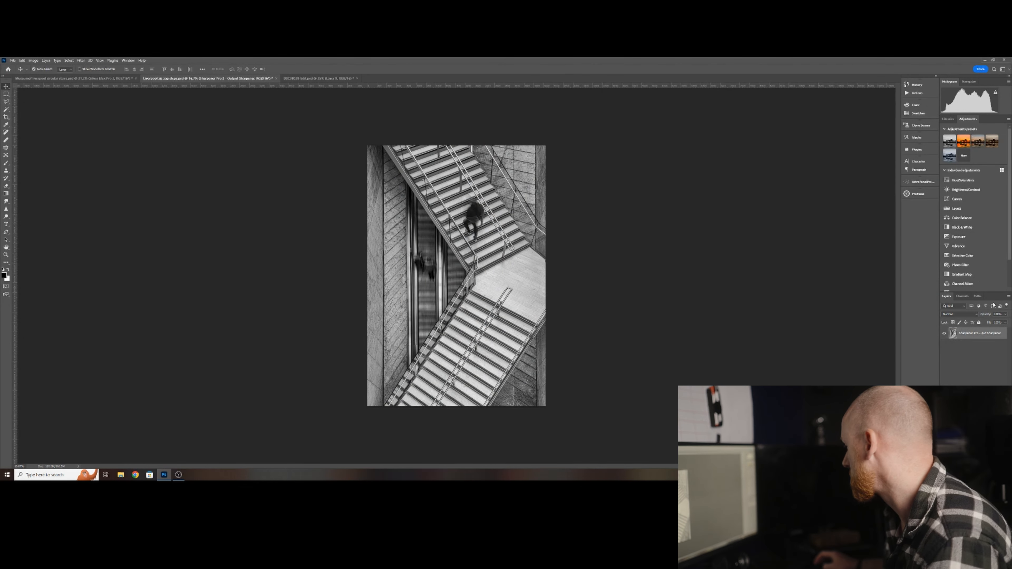
{"action": "key", "text": "ctrl+j"}
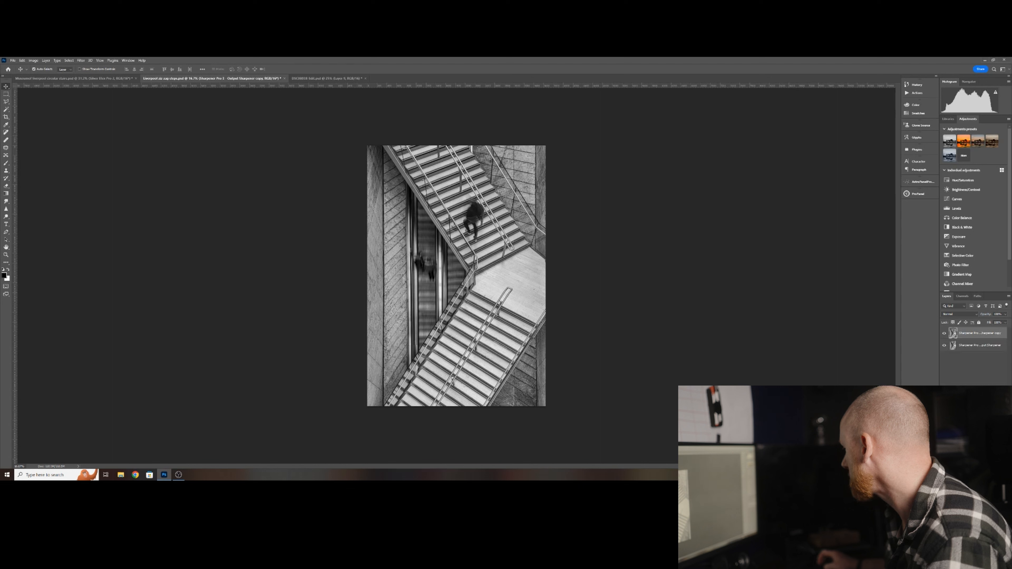
{"action": "left_click", "coordinate": [80, 61]}
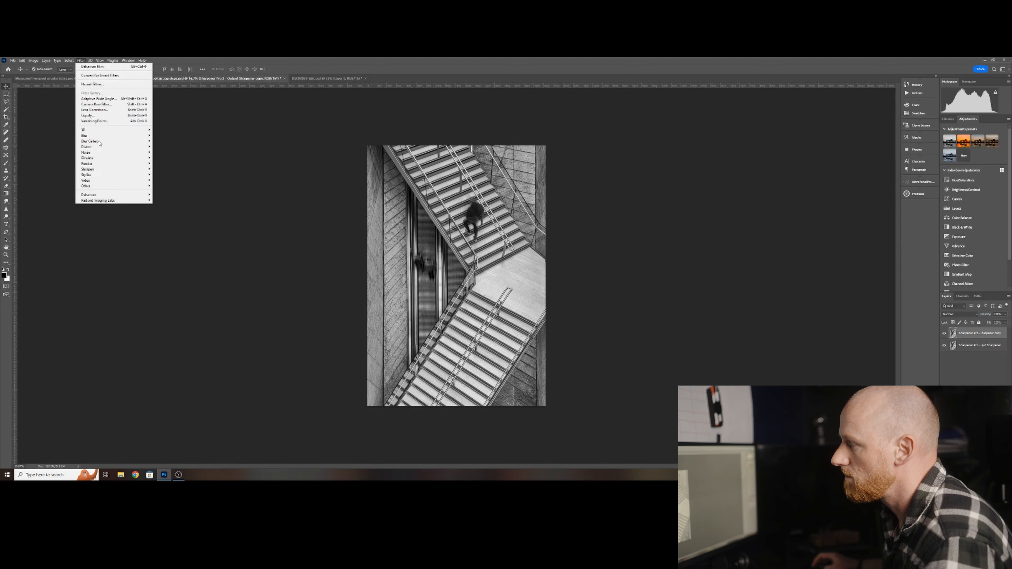
{"action": "left_click", "coordinate": [167, 195]}
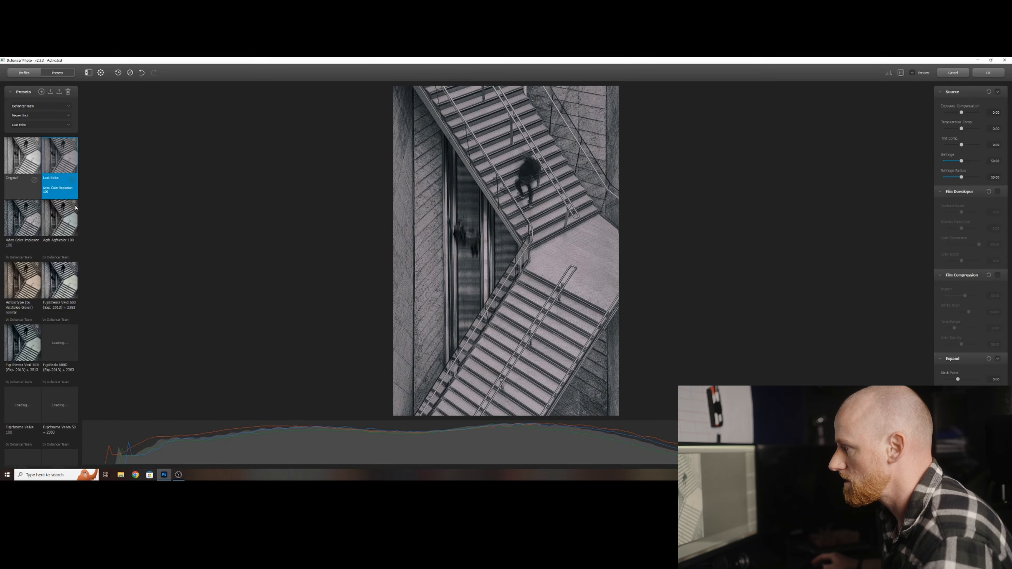
{"action": "left_click", "coordinate": [24, 72]}
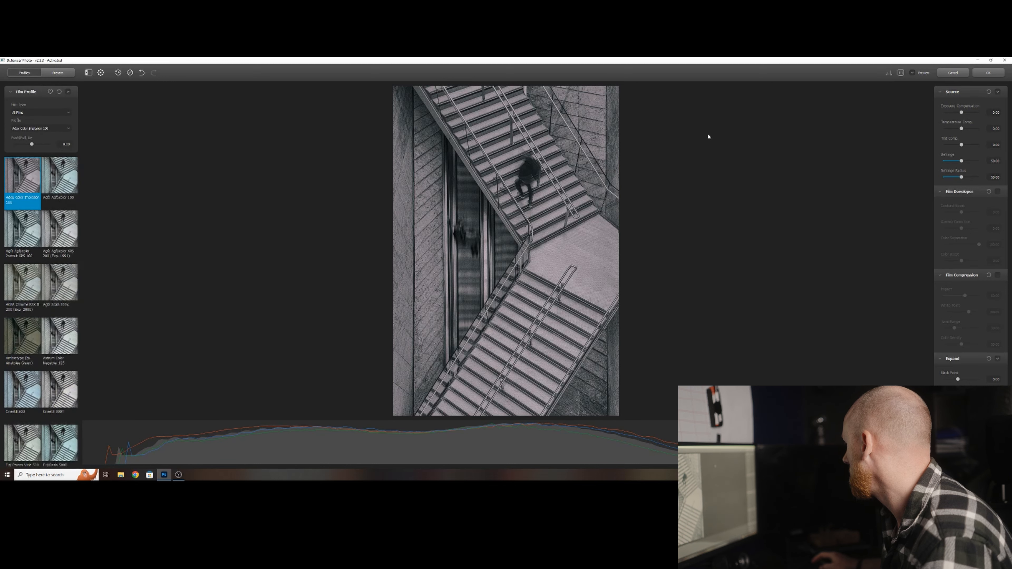
- Turn off Expand and Print and collapse the effect sections from Film Developer through Bloom
{"action": "left_click", "coordinate": [935, 192]}
{"action": "left_click", "coordinate": [940, 205]}
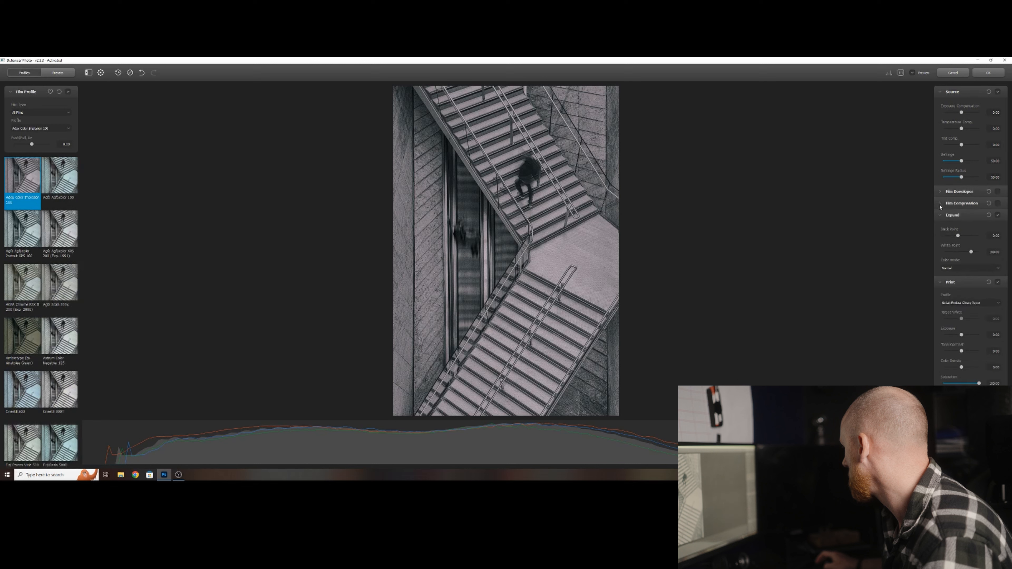
{"action": "left_click", "coordinate": [938, 215]}
{"action": "left_click", "coordinate": [997, 215]}
{"action": "left_click", "coordinate": [998, 227]}
{"action": "left_click", "coordinate": [940, 227]}
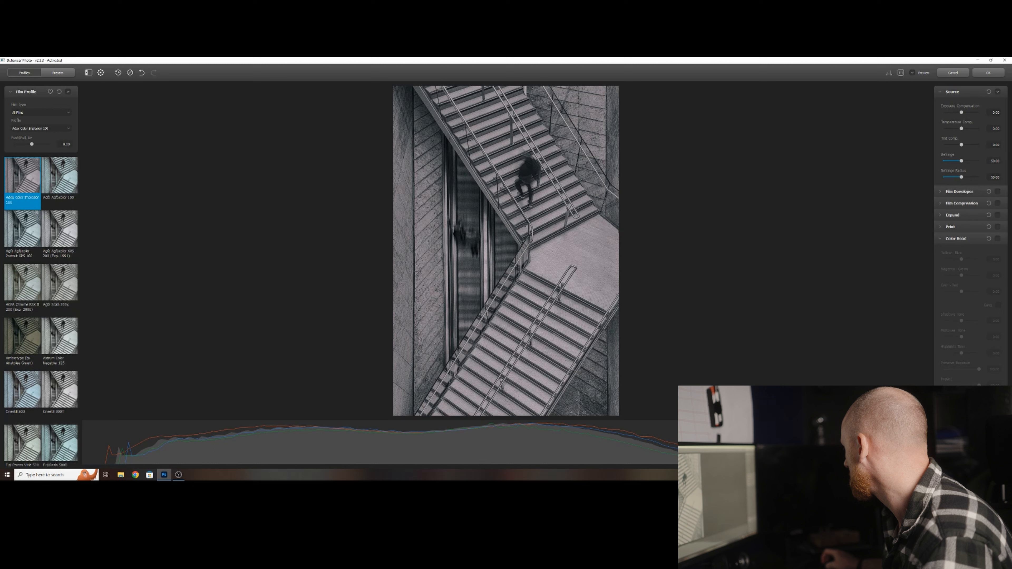
{"action": "left_click", "coordinate": [941, 239]}
{"action": "left_click", "coordinate": [942, 263]}
{"action": "left_click", "coordinate": [941, 274]}
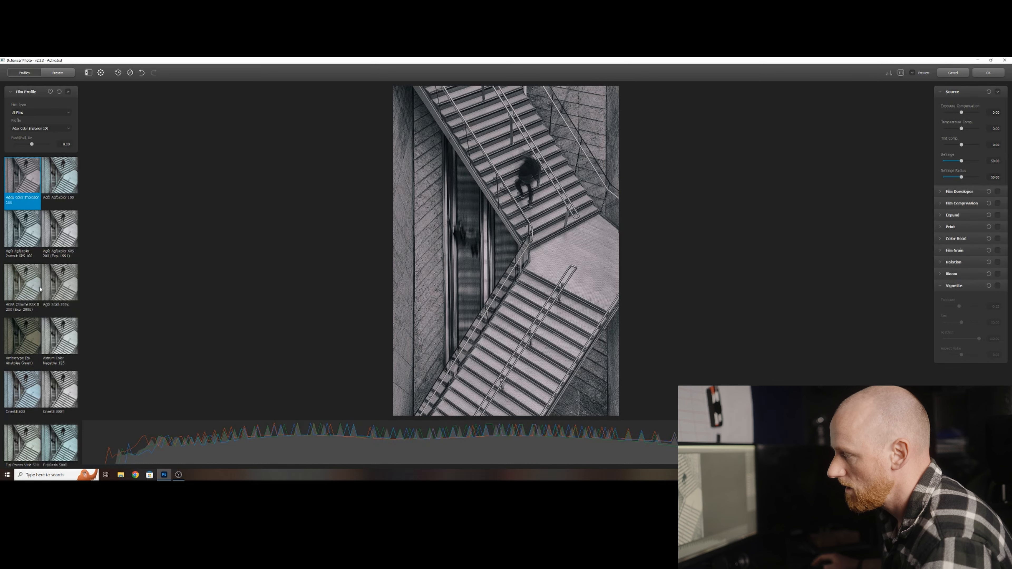
- Browse the film profiles, try Kodak Ektar 25, and choose Kodak Ektachrome E100 (2017) for the stairs photo
{"action": "scroll", "coordinate": [44, 313], "scroll_direction": "down", "scroll_amount": 3}
{"action": "scroll", "coordinate": [44, 314], "scroll_direction": "down", "scroll_amount": 5}
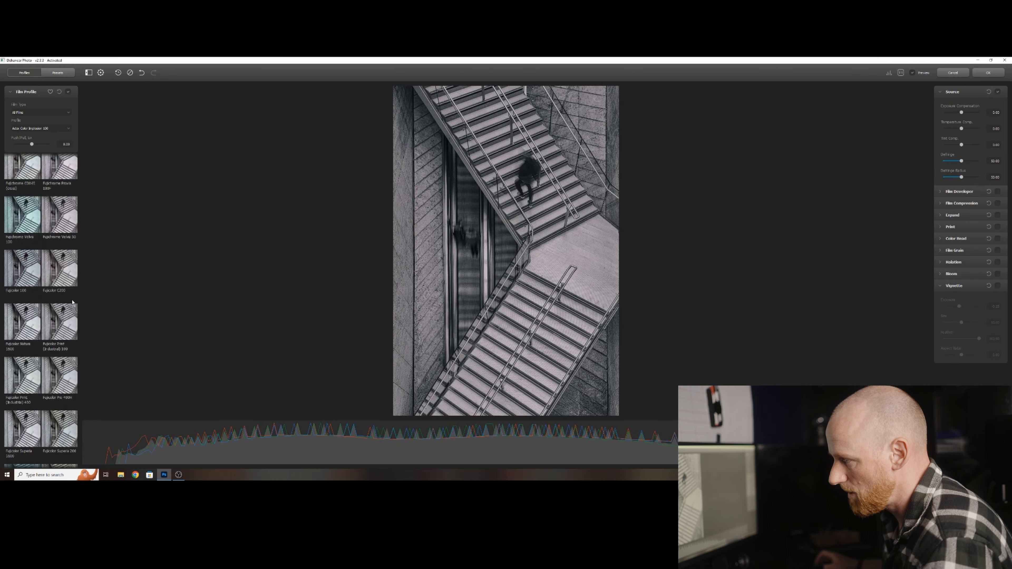
{"action": "scroll", "coordinate": [66, 302], "scroll_direction": "down", "scroll_amount": 4}
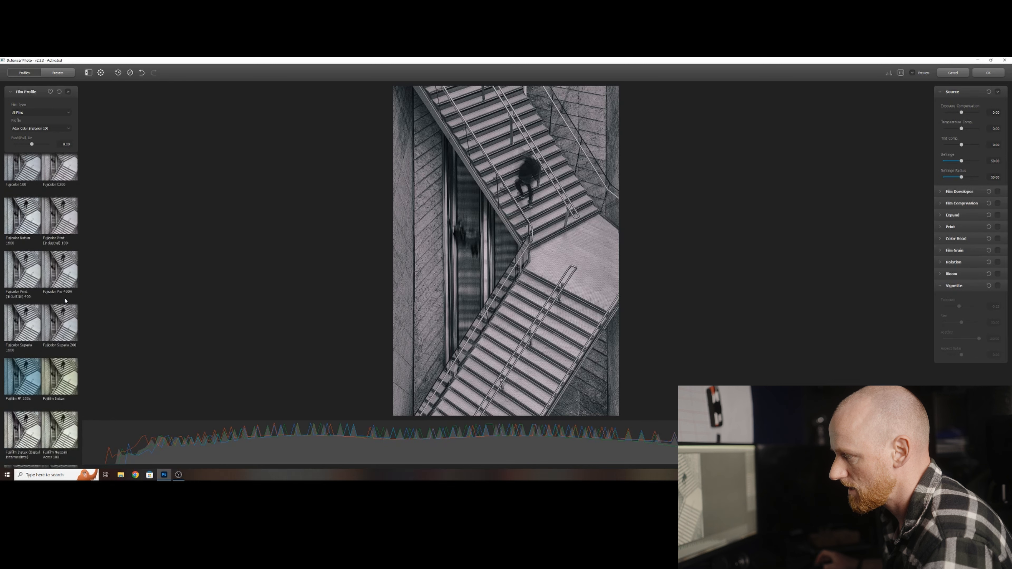
{"action": "scroll", "coordinate": [62, 301], "scroll_direction": "down", "scroll_amount": 2}
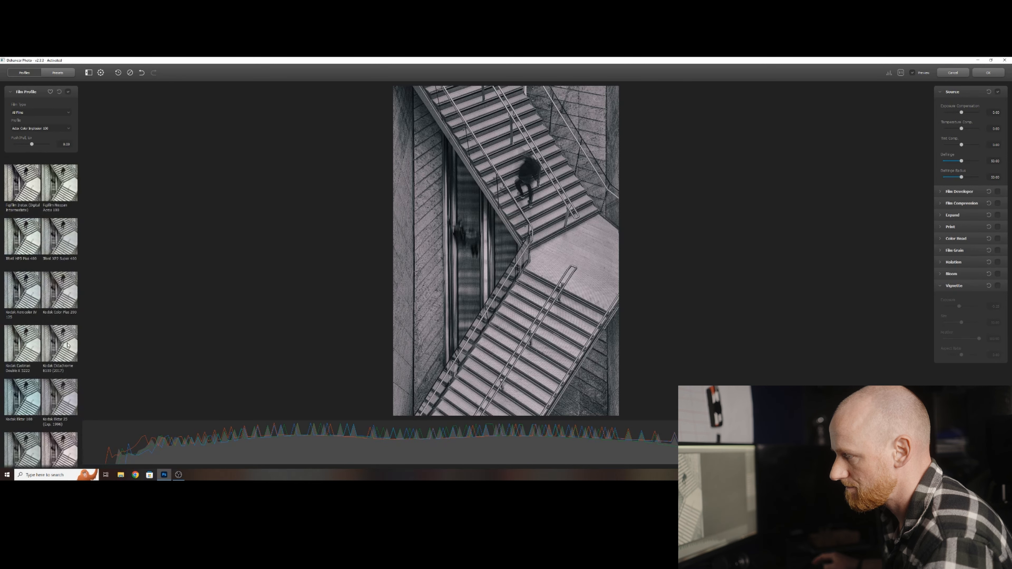
{"action": "scroll", "coordinate": [67, 345], "scroll_direction": "down", "scroll_amount": 1}
{"action": "left_click", "coordinate": [57, 339]}
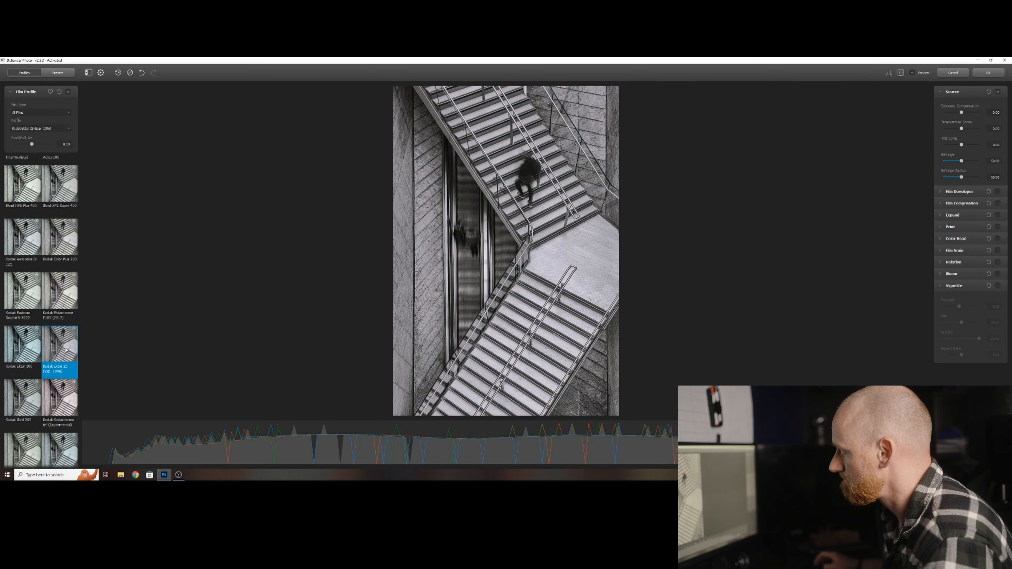
{"action": "left_click", "coordinate": [64, 294]}
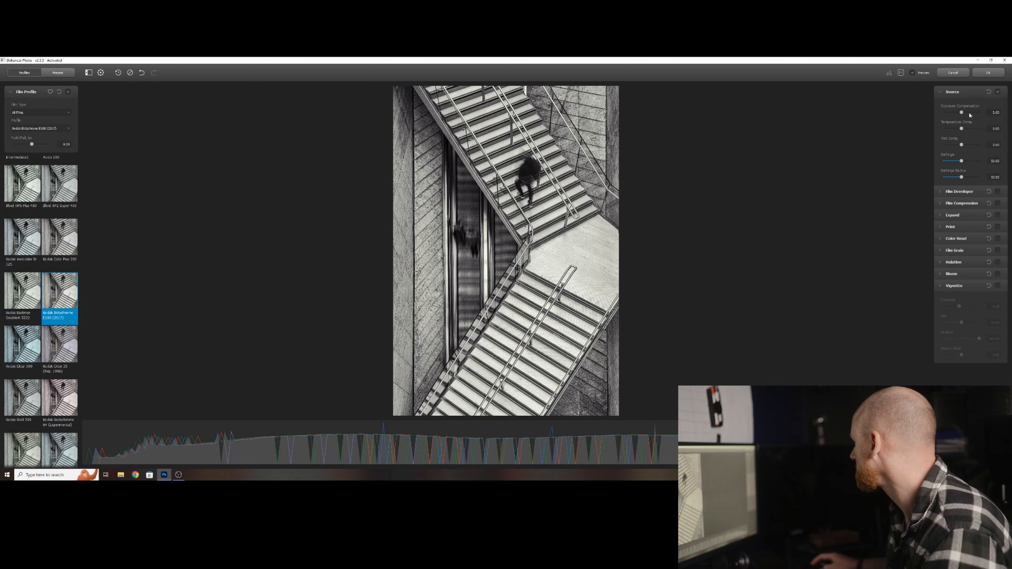
- In the Source settings, slightly raise Exposure Compensation and Temperature and reduce Defringe
{"action": "mouse_move", "coordinate": [962, 129]}
{"action": "left_mouse_down"}
{"action": "mouse_move", "coordinate": [971, 129]}
{"action": "mouse_move", "coordinate": [962, 130]}
{"action": "mouse_move", "coordinate": [964, 116]}
{"action": "left_mouse_up"}
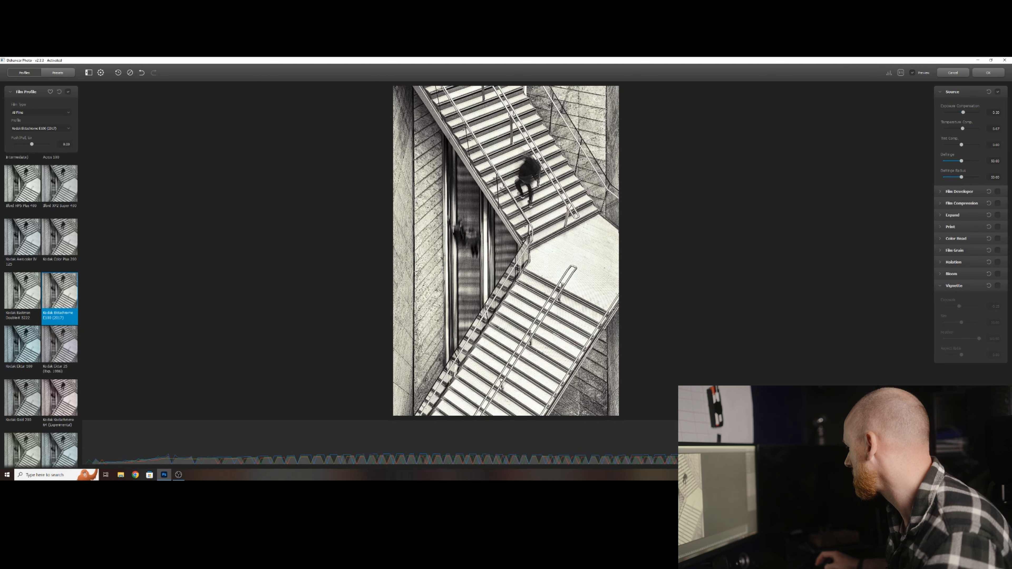
{"action": "mouse_move", "coordinate": [962, 161]}
{"action": "left_mouse_down"}
{"action": "mouse_move", "coordinate": [978, 161]}
{"action": "mouse_move", "coordinate": [957, 162]}
{"action": "left_mouse_up"}
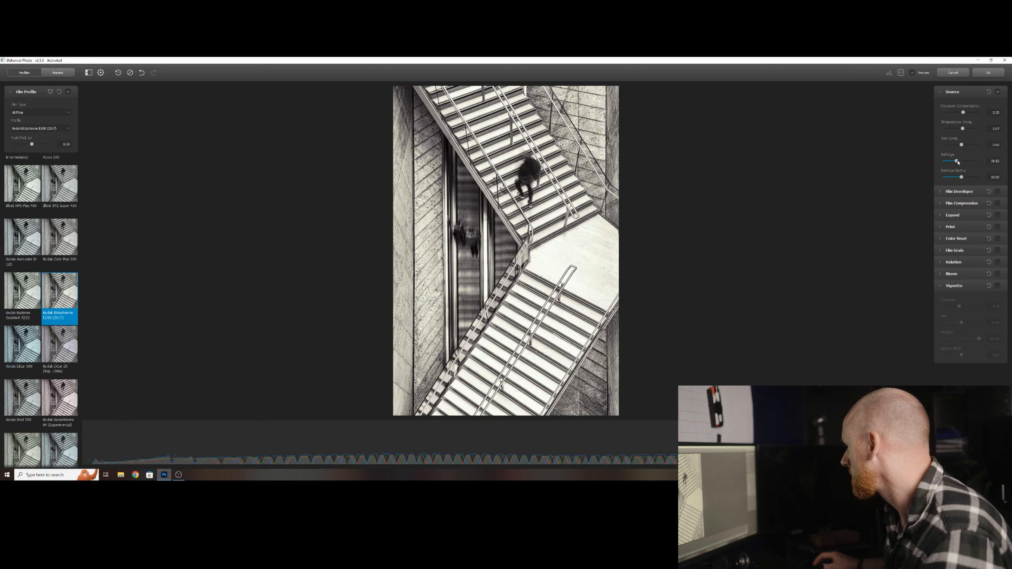
- Enable Film Developer and raise its Contrast Boost moderately
{"action": "left_click", "coordinate": [946, 193]}
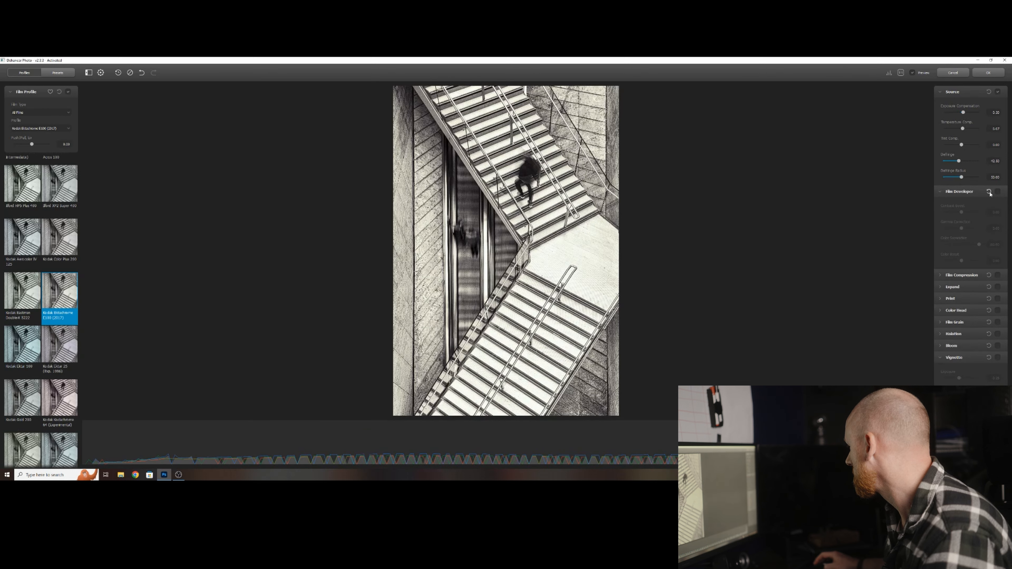
{"action": "left_click_drag", "start_coordinate": [962, 212], "coordinate": [968, 213]}
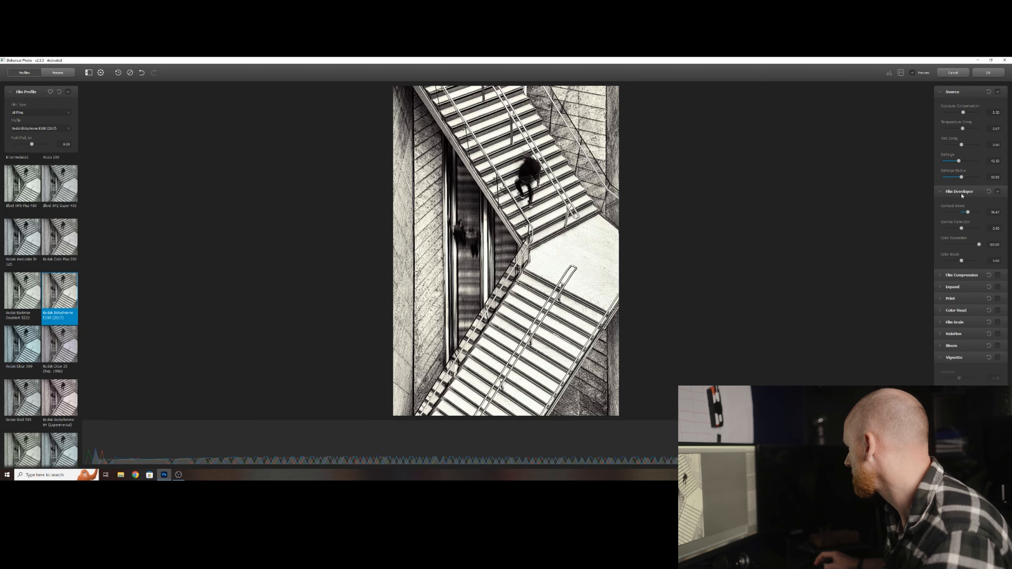
{"action": "left_click", "coordinate": [940, 193]}
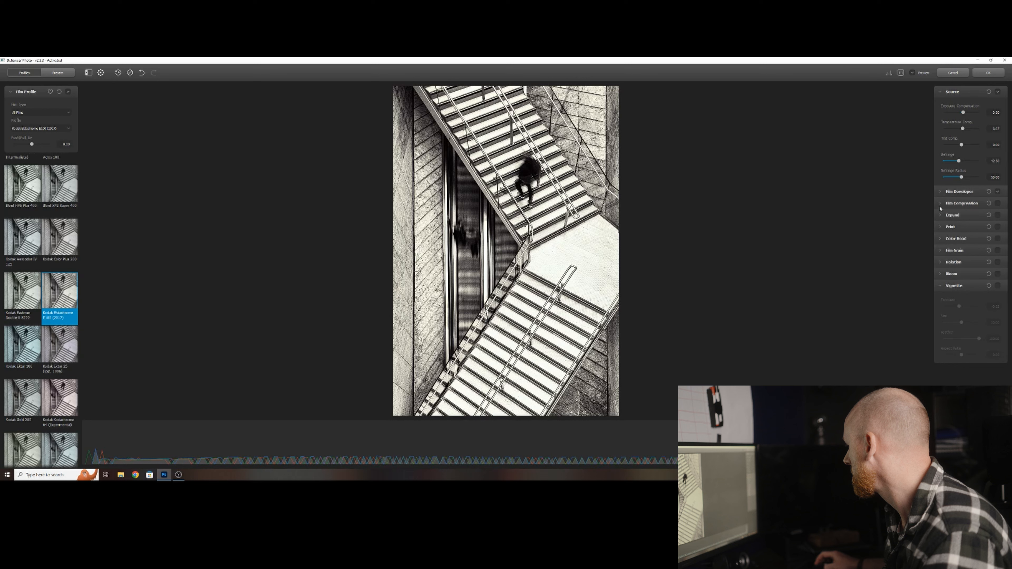
- Enable Print, compare the Cineon Film Log and Kodak 2383 profiles, and choose the Fujifilm 3513 Print Film profile
{"action": "left_click", "coordinate": [940, 227]}
{"action": "left_click", "coordinate": [998, 227]}
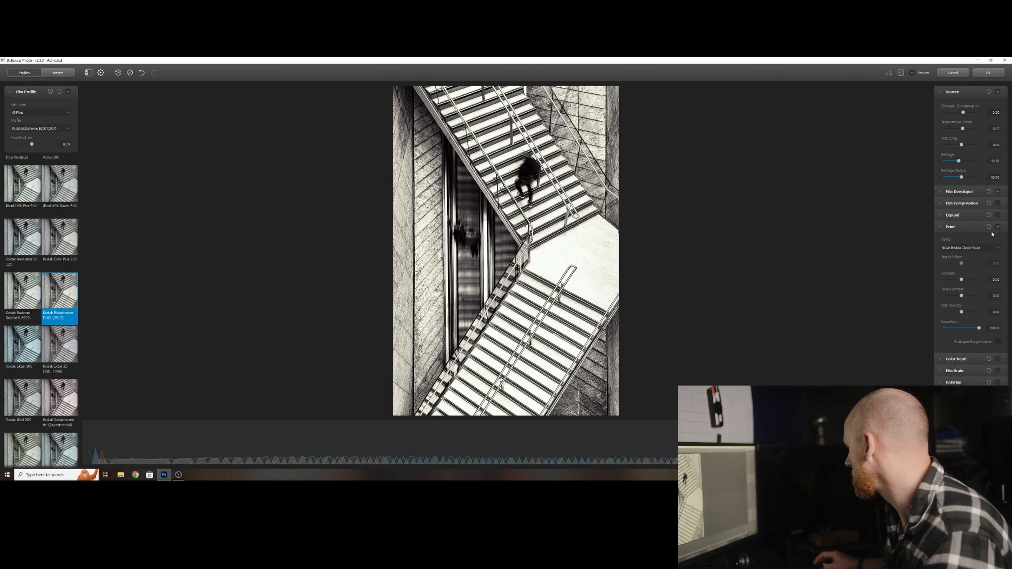
{"action": "left_click", "coordinate": [967, 248]}
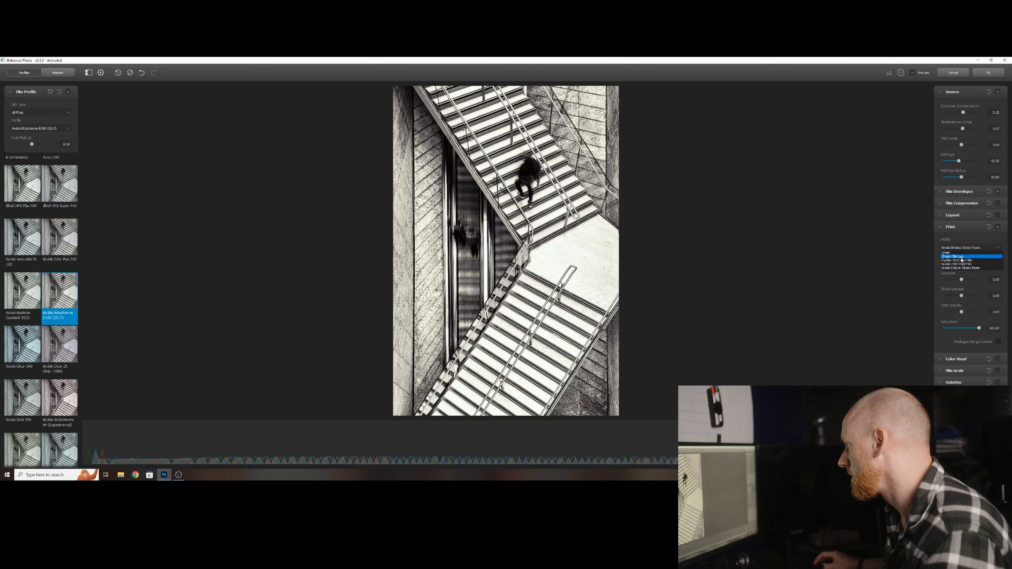
{"action": "left_click", "coordinate": [962, 258]}
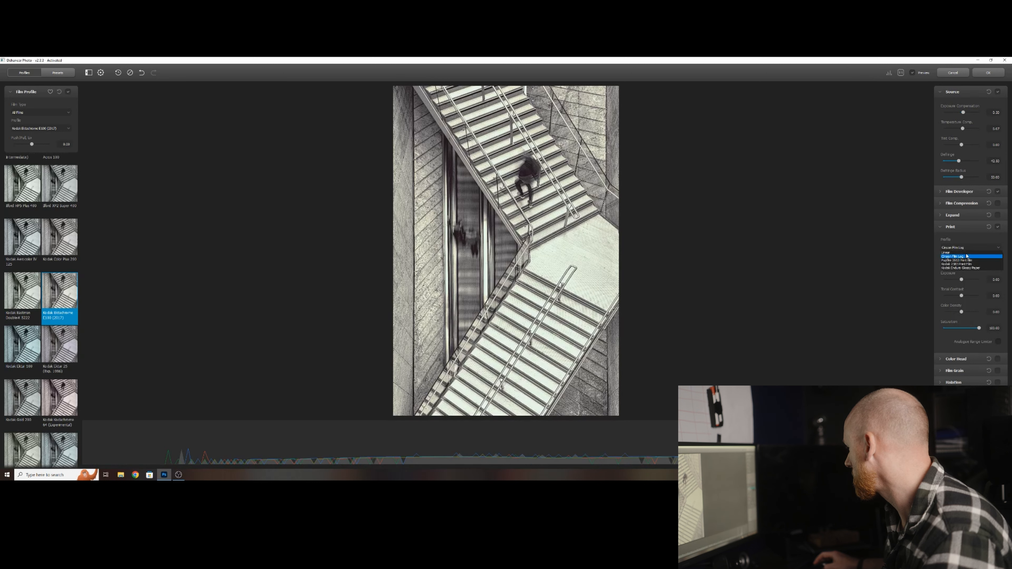
{"action": "left_click", "coordinate": [967, 261]}
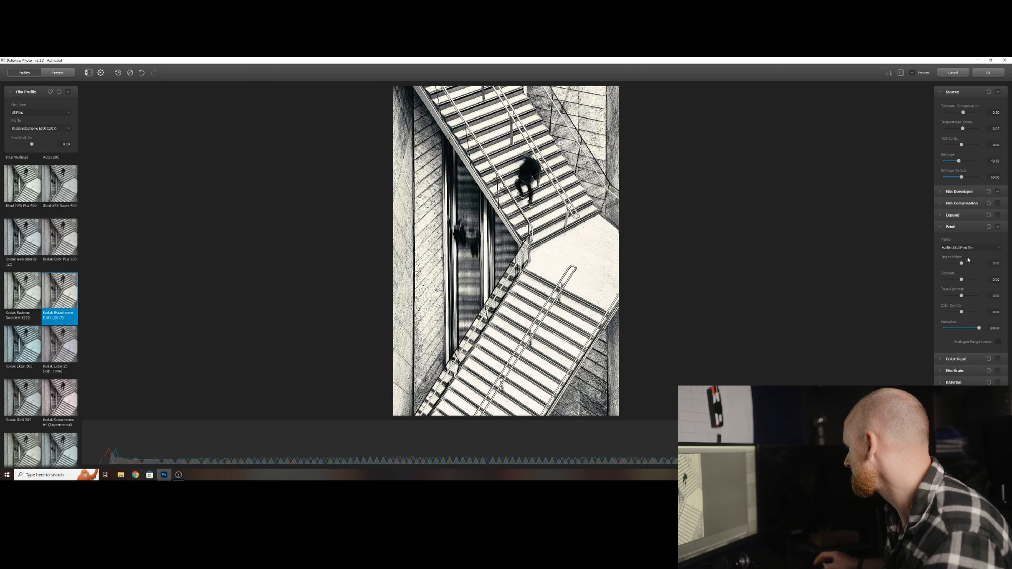
{"action": "left_click", "coordinate": [969, 248]}
{"action": "left_click", "coordinate": [965, 265]}
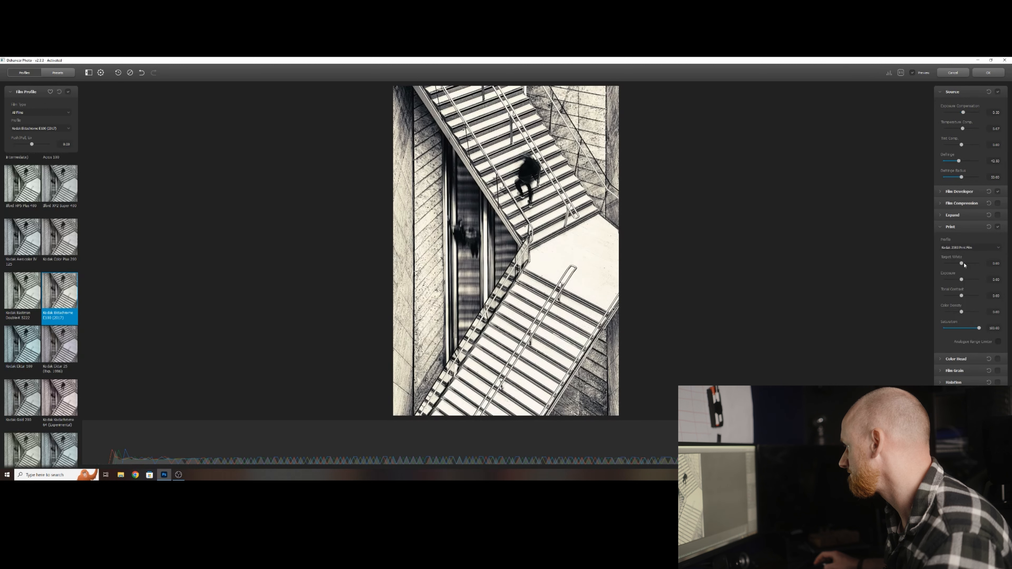
{"action": "left_click", "coordinate": [968, 248]}
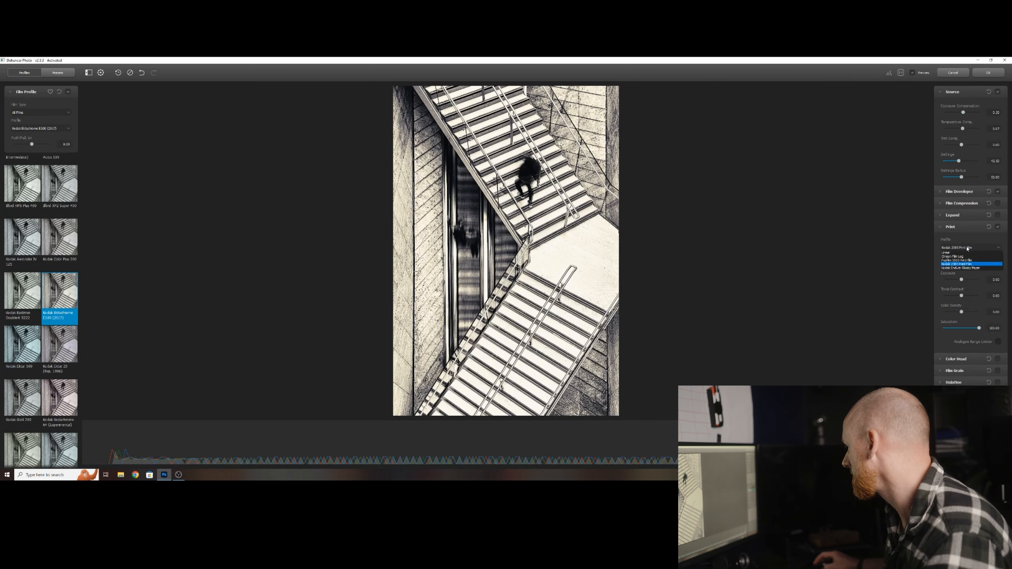
{"action": "left_click", "coordinate": [965, 260]}
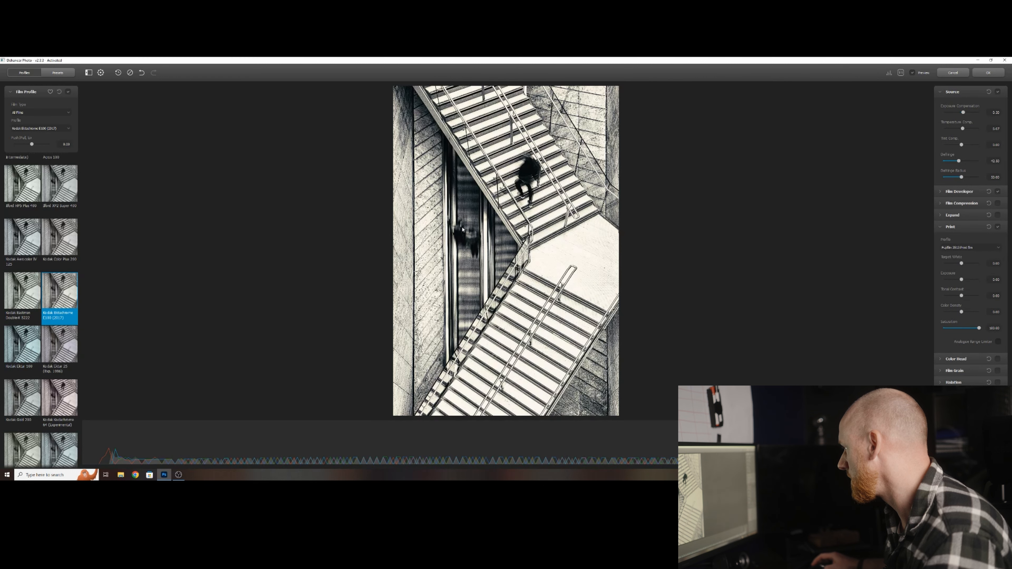
{"action": "left_click", "coordinate": [939, 227]}
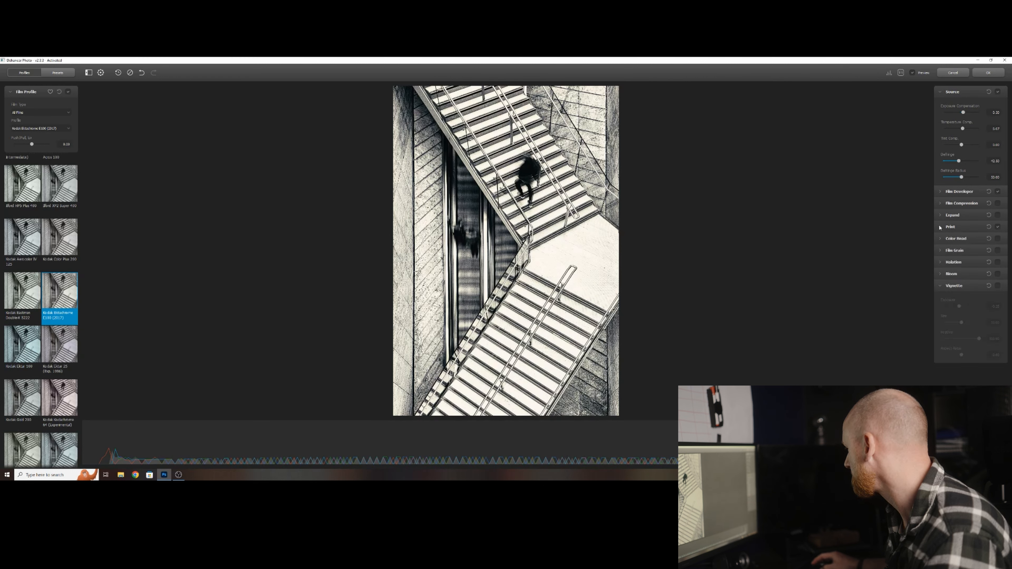
- Enable Halation for the stairs photo and slightly raise its Global Diffusion
{"action": "left_click", "coordinate": [941, 262]}
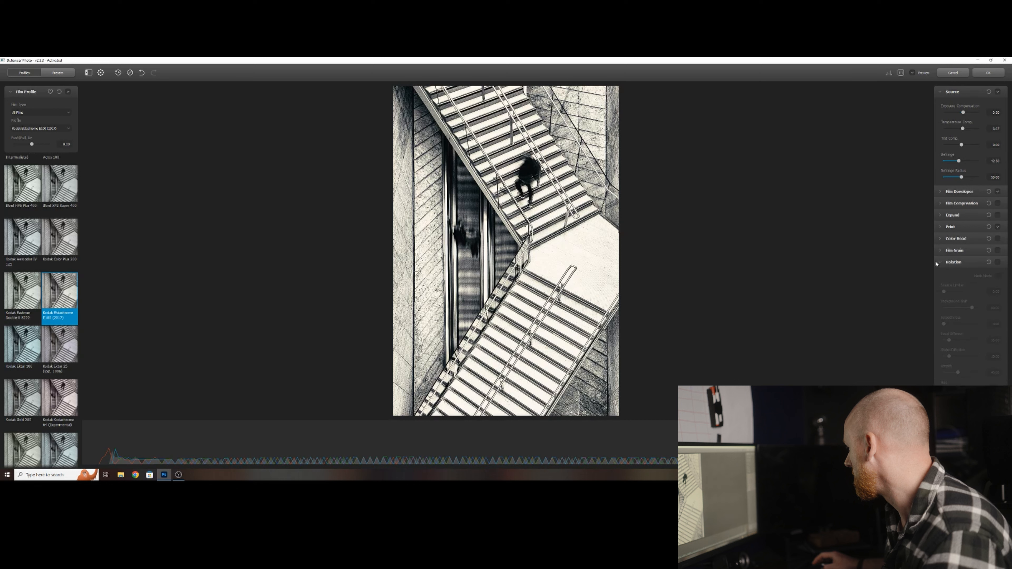
{"action": "left_click", "coordinate": [998, 262]}
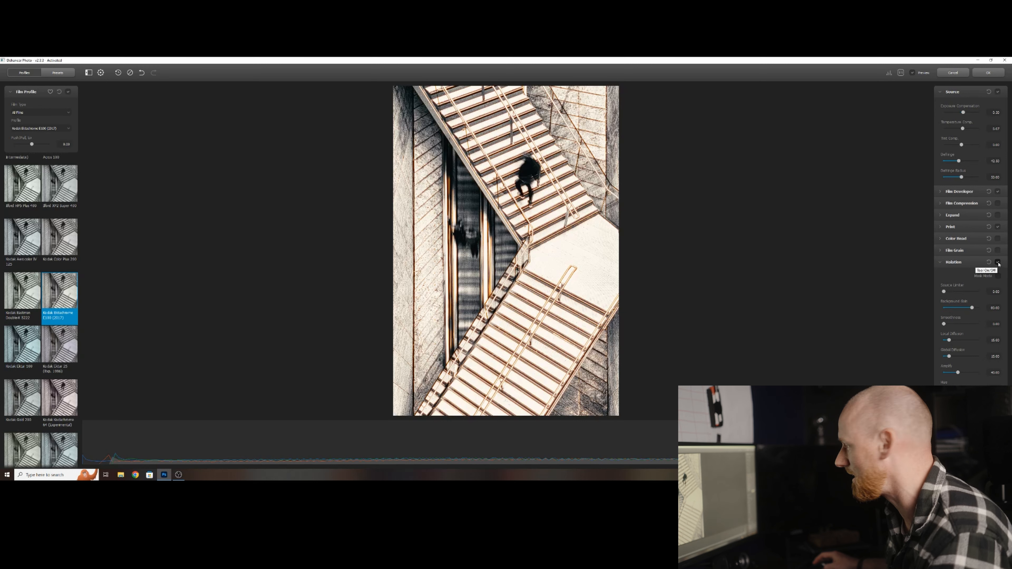
{"action": "left_click_drag", "start_coordinate": [949, 356], "coordinate": [963, 358]}
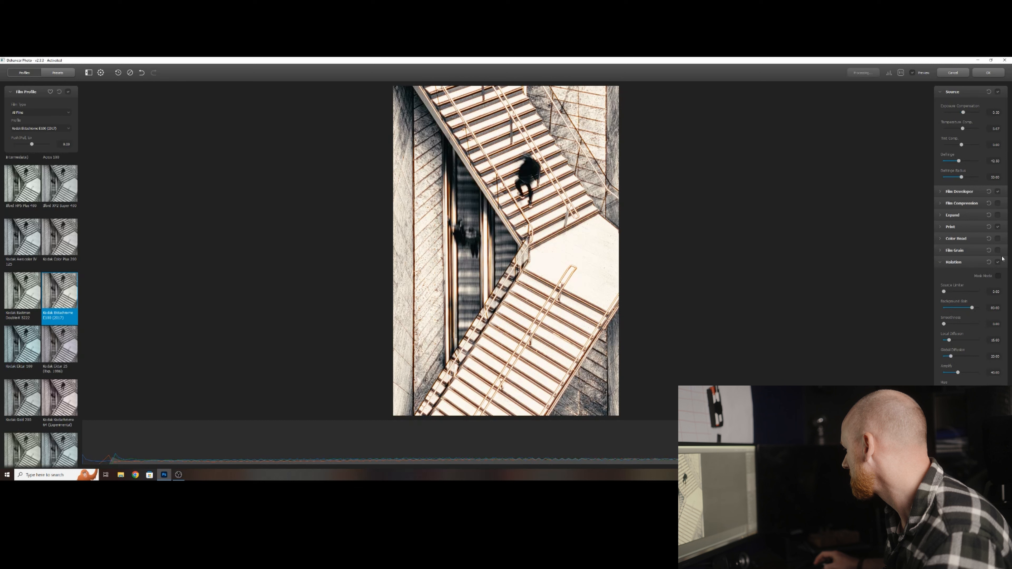
{"action": "left_click", "coordinate": [940, 262]}
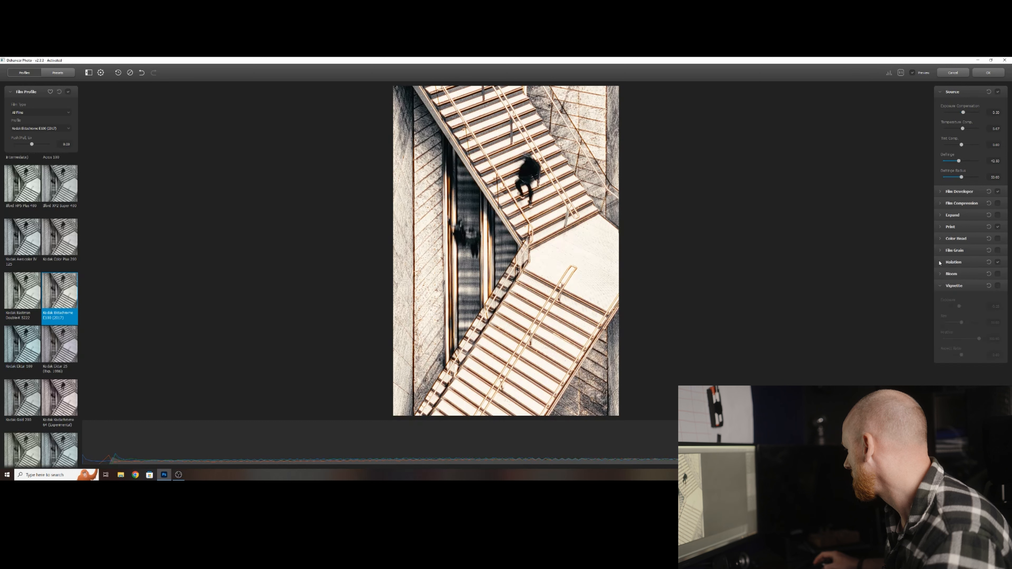
- Enable Bloom and reduce its Highlights, Diffusion and Amplify values
{"action": "left_click", "coordinate": [940, 274]}
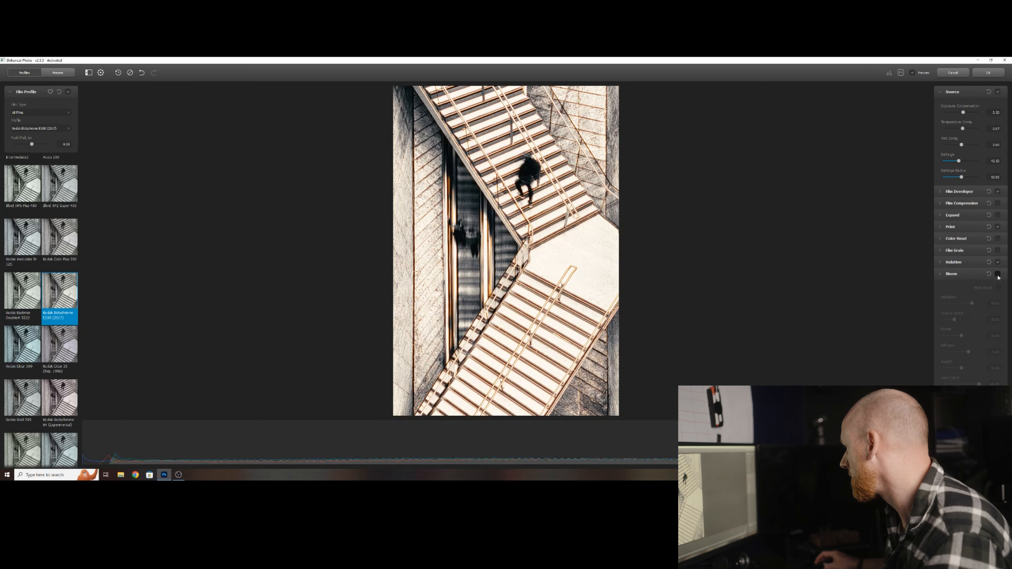
{"action": "left_click", "coordinate": [998, 275]}
{"action": "left_click_drag", "start_coordinate": [973, 304], "coordinate": [957, 304]}
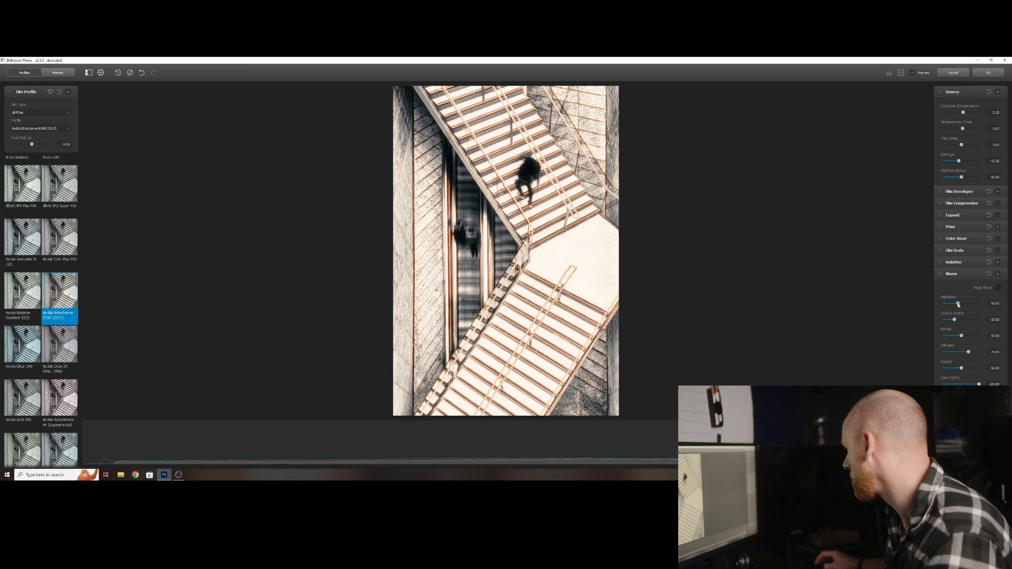
{"action": "left_click_drag", "start_coordinate": [968, 352], "coordinate": [956, 371]}
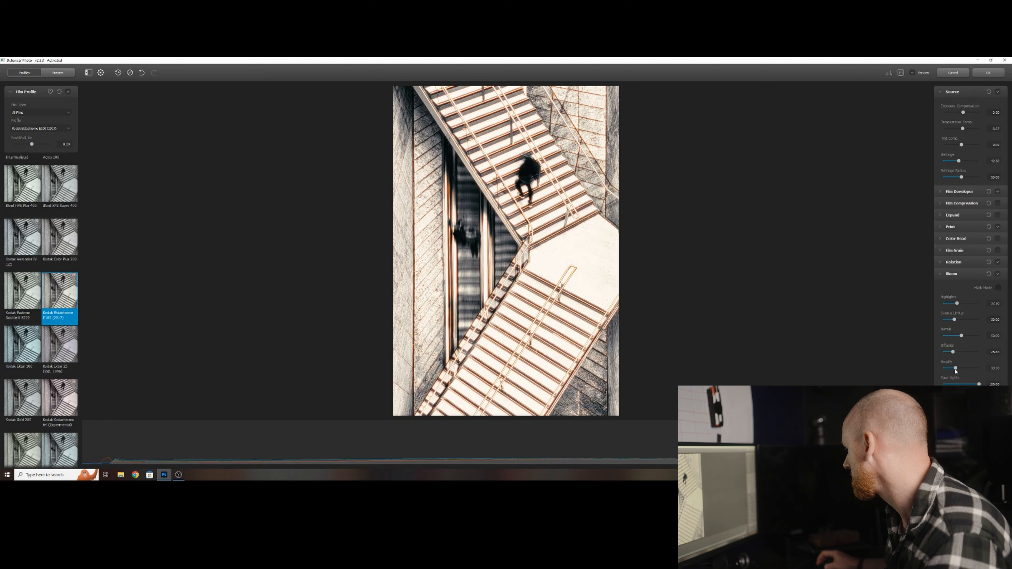
{"action": "left_click", "coordinate": [952, 273]}
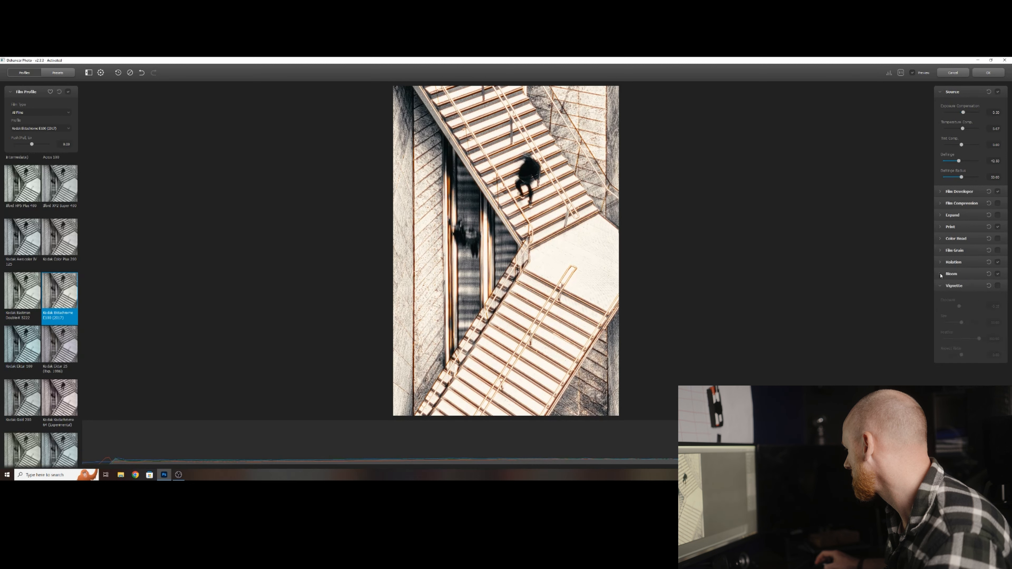
- Enable Vignette, lower its Exposure slightly, and apply the finished film look to the stairs photo
{"action": "left_click", "coordinate": [998, 285]}
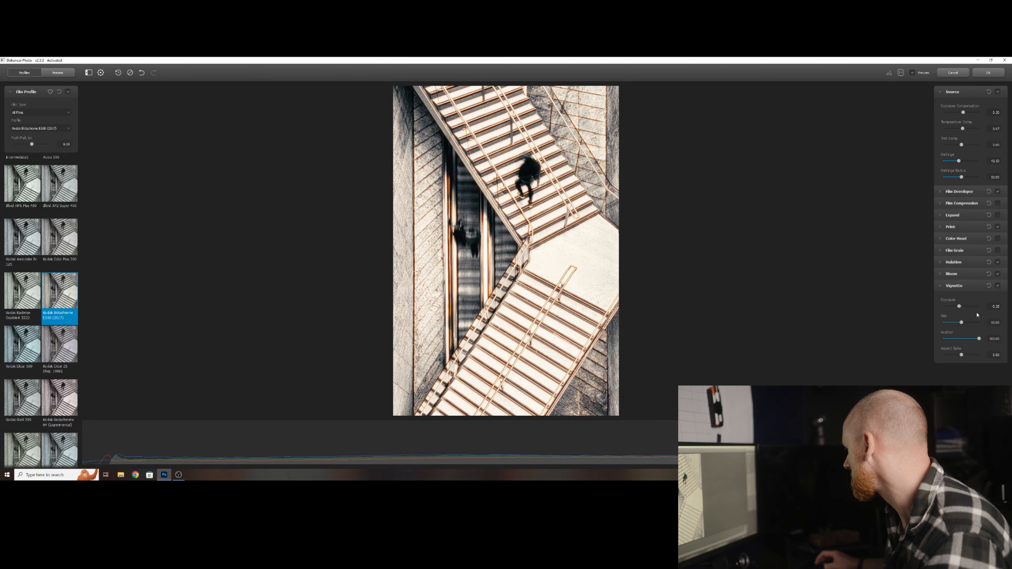
{"action": "left_click_drag", "start_coordinate": [959, 306], "coordinate": [957, 307]}
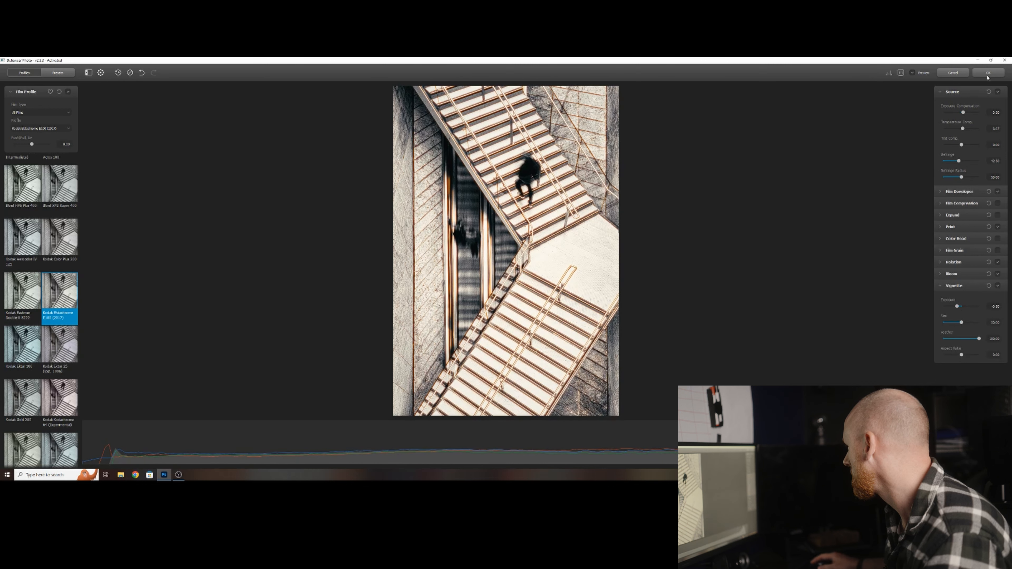
{"action": "left_click", "coordinate": [988, 73]}
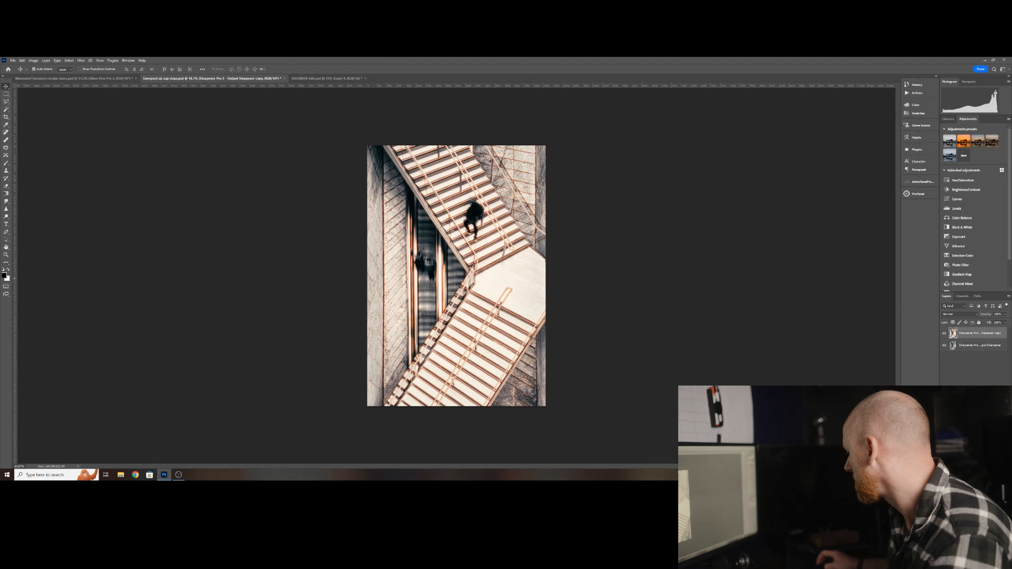
- Add a layer mask to the film-look layer and paint black with a large soft brush over the central stairs and figures
{"action": "left_click", "coordinate": [968, 466]}
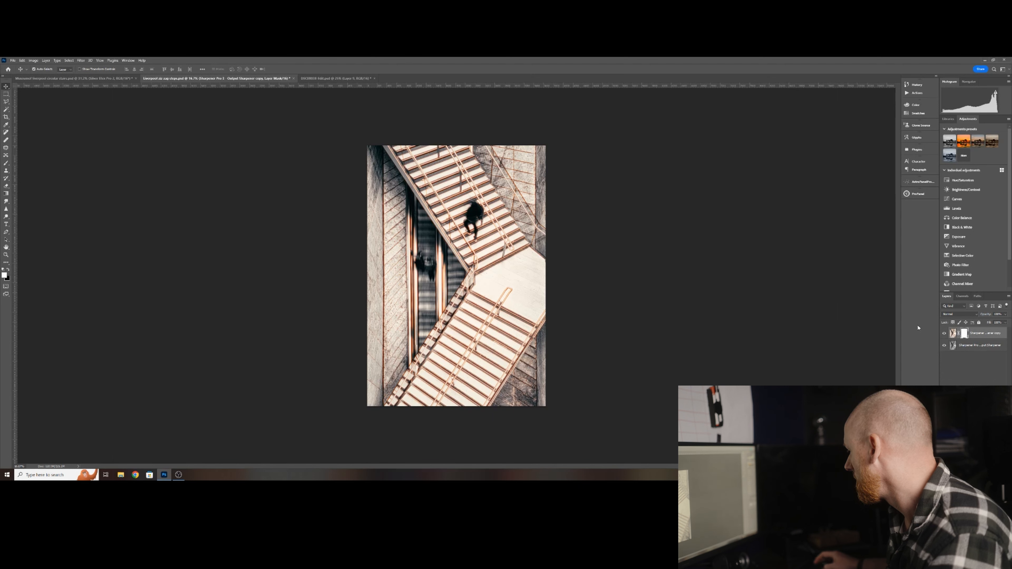
{"action": "key", "text": "b"}
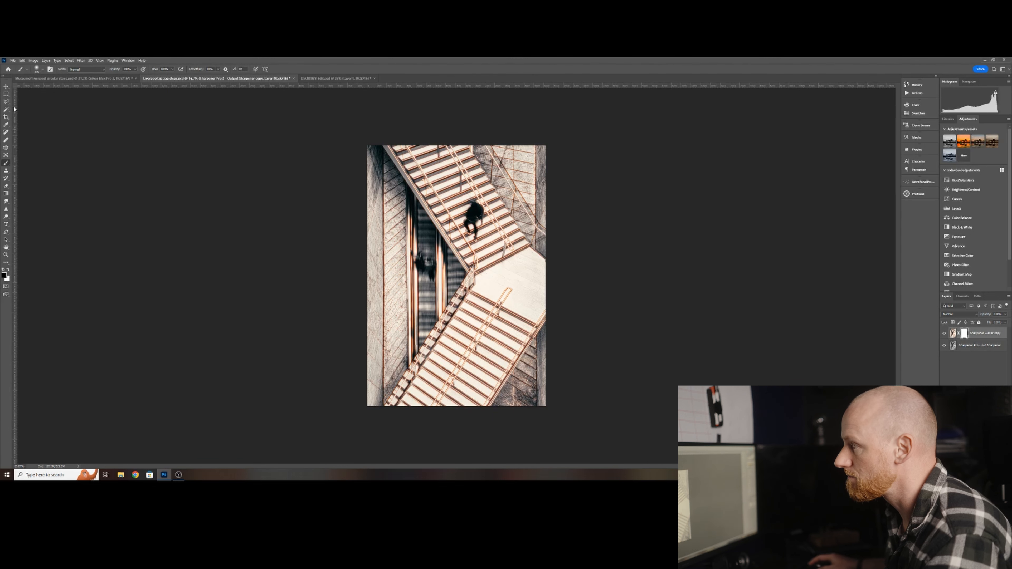
{"action": "left_click", "coordinate": [37, 70]}
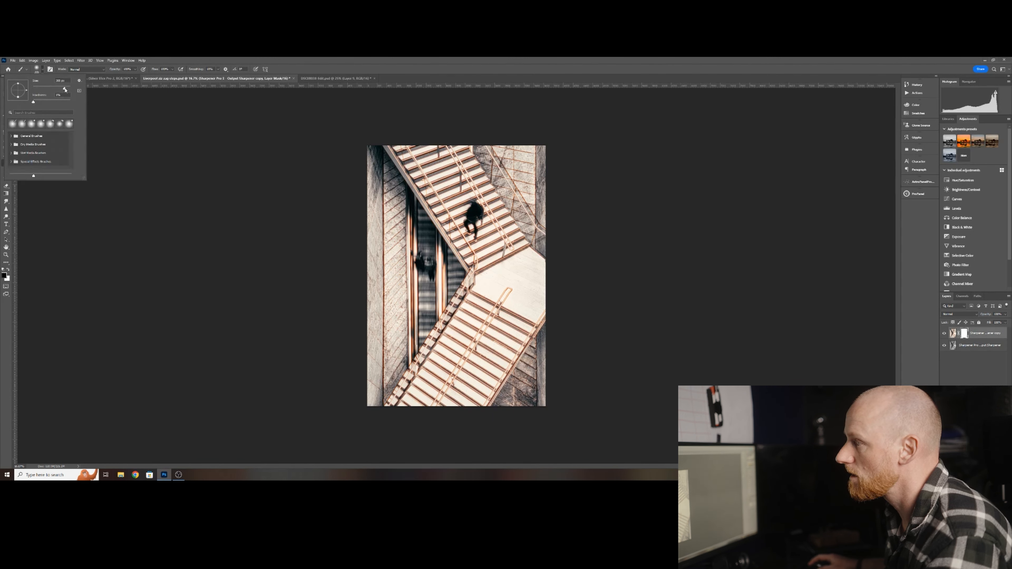
{"action": "mouse_move", "coordinate": [458, 205]}
{"action": "left_mouse_down"}
{"action": "mouse_move", "coordinate": [445, 268]}
{"action": "mouse_move", "coordinate": [405, 259]}
{"action": "mouse_move", "coordinate": [479, 234]}
{"action": "mouse_move", "coordinate": [483, 285]}
{"action": "mouse_move", "coordinate": [503, 245]}
{"action": "mouse_move", "coordinate": [522, 256]}
{"action": "mouse_move", "coordinate": [522, 239]}
{"action": "mouse_move", "coordinate": [496, 294]}
{"action": "mouse_move", "coordinate": [508, 304]}
{"action": "mouse_move", "coordinate": [505, 341]}
{"action": "left_mouse_up"}
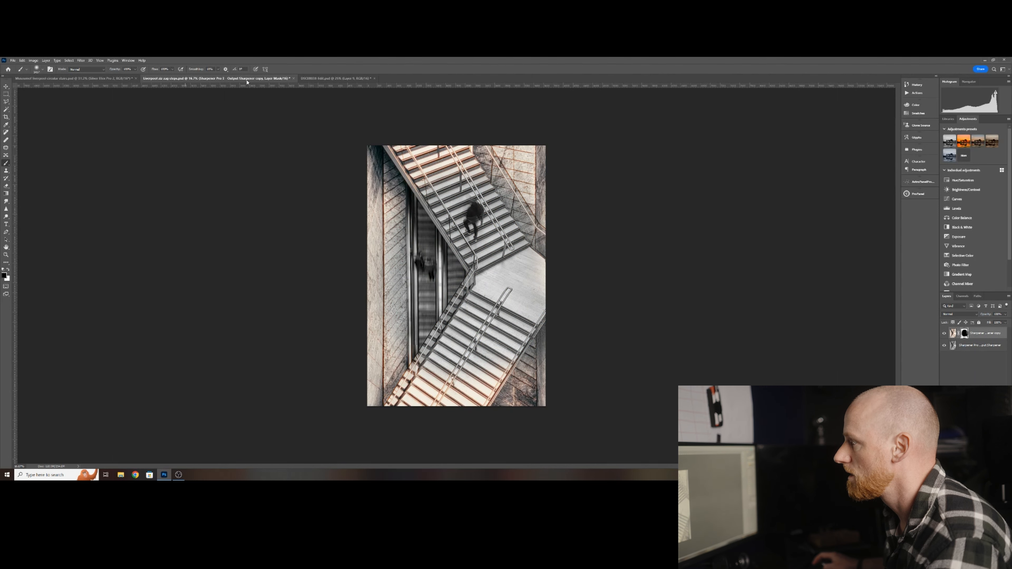
- Switch to the bluebell woodland photo, duplicate its layer, and open the copy in the maximized Dehancer Film filter
{"action": "left_click", "coordinate": [319, 80]}
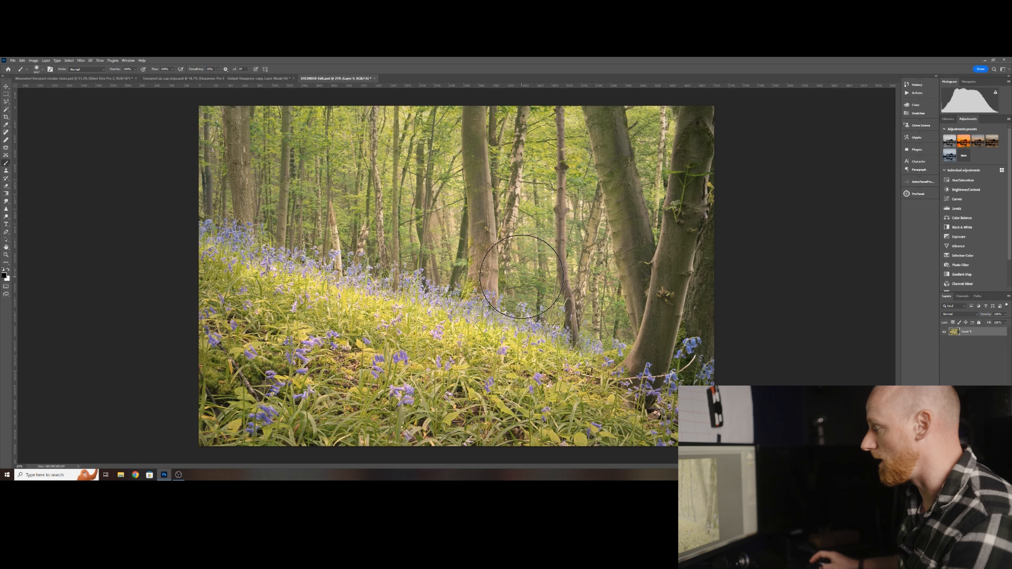
{"action": "key", "text": "ctrl+j"}
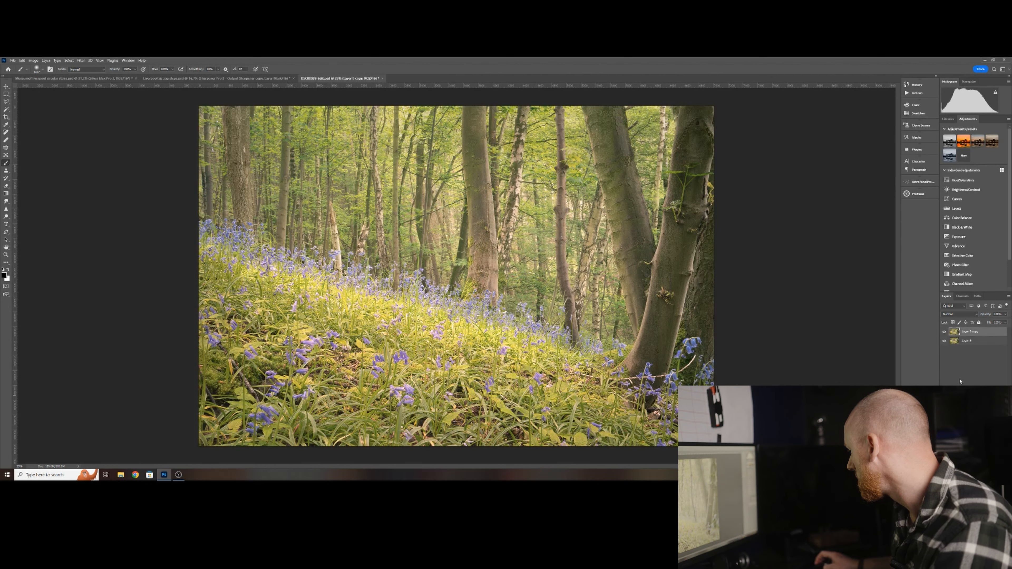
{"action": "left_click", "coordinate": [81, 61]}
{"action": "mouse_move", "coordinate": [70, 62]}
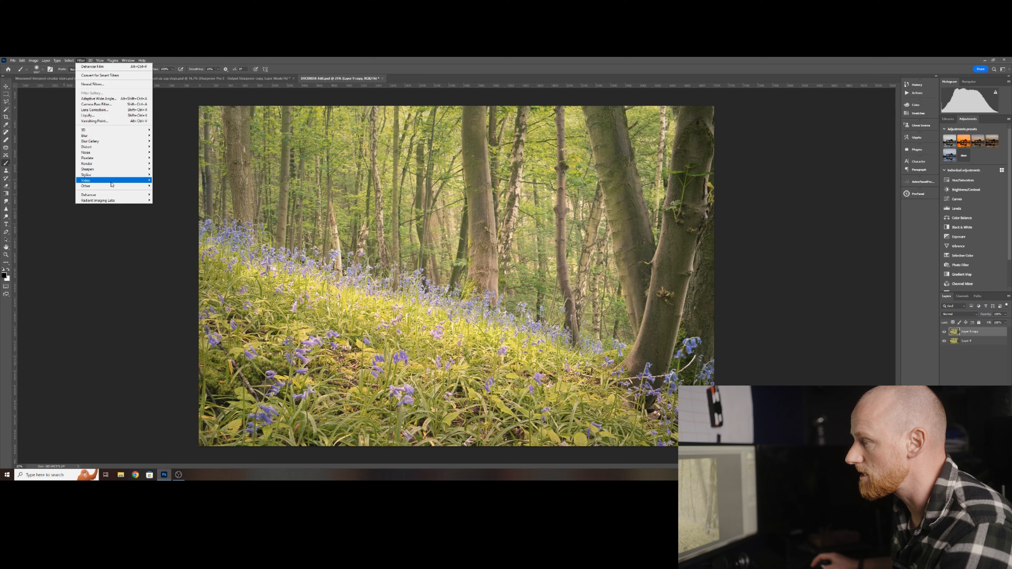
{"action": "mouse_move", "coordinate": [99, 196]}
{"action": "left_click", "coordinate": [167, 194]}
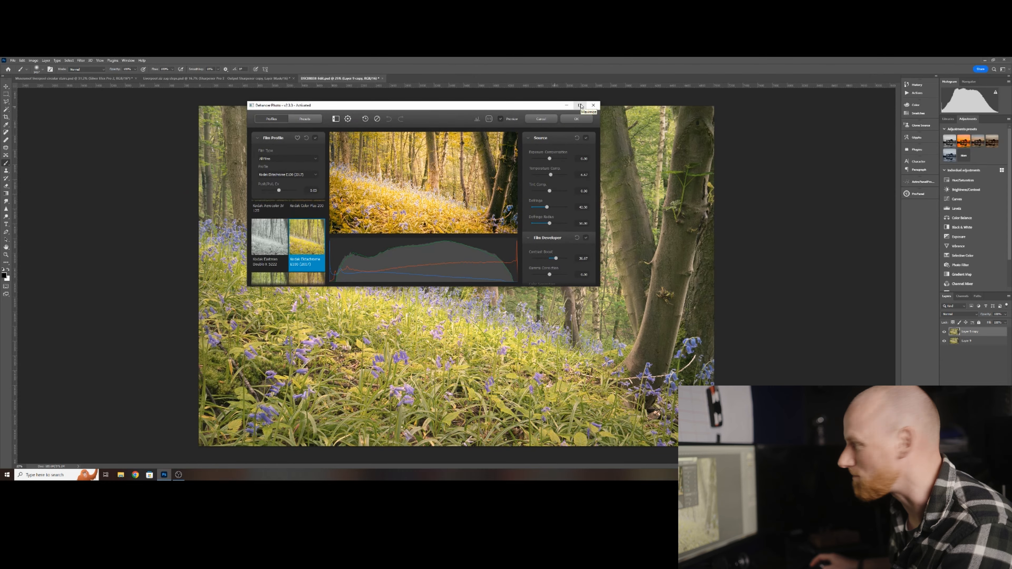
{"action": "left_click", "coordinate": [580, 105]}
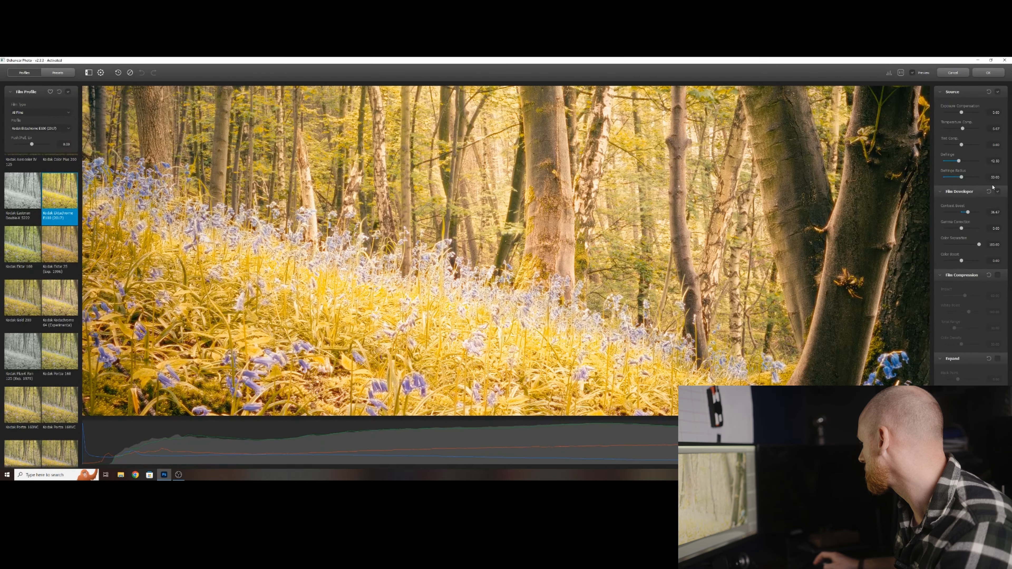
- Disable Film Developer, Print, Halation and Bloom for the woodland photo, and apply the film look
{"action": "left_click", "coordinate": [998, 191]}
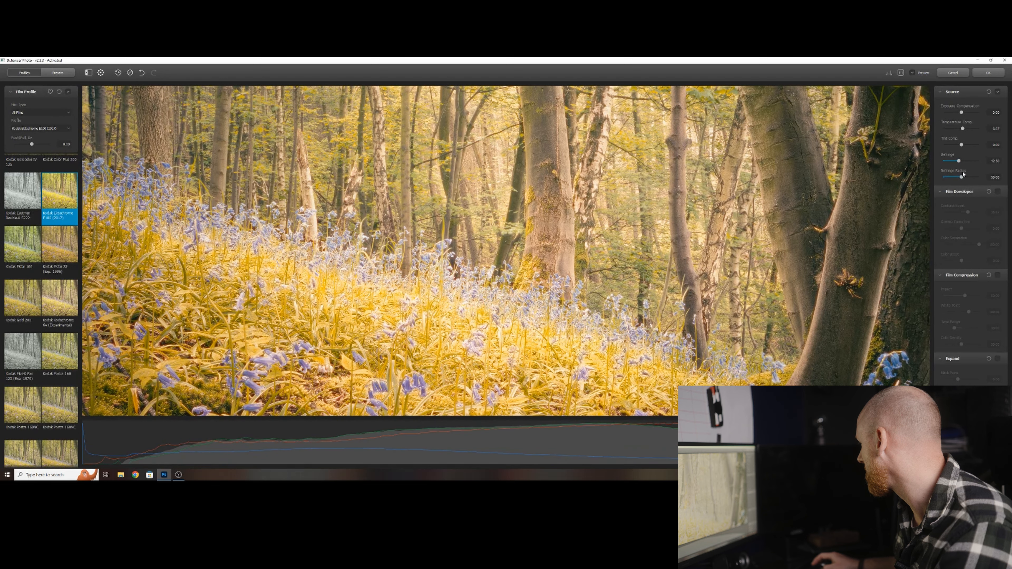
{"action": "scroll", "coordinate": [994, 176], "scroll_direction": "down", "scroll_amount": 5}
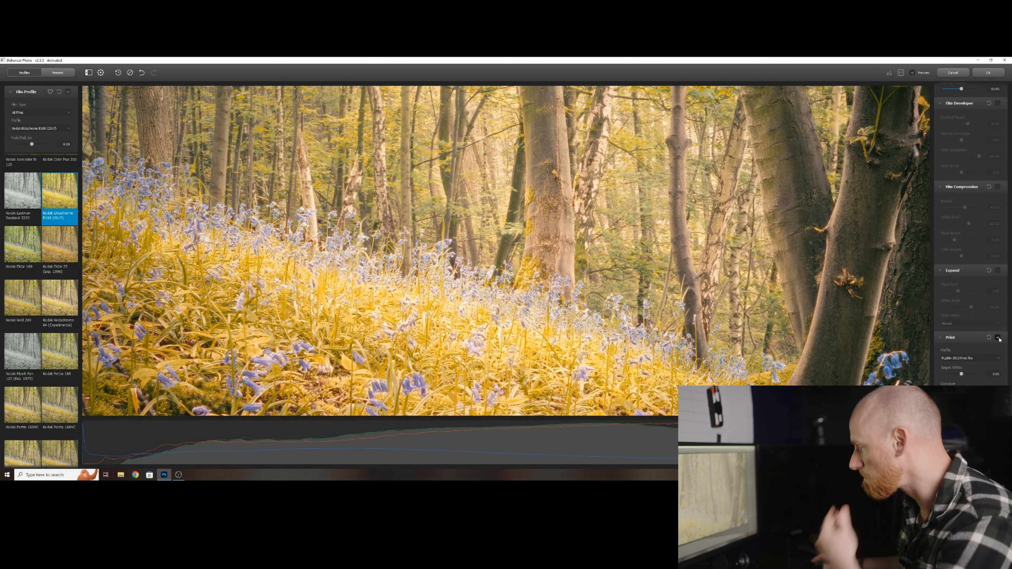
{"action": "scroll", "coordinate": [966, 324], "scroll_direction": "down", "scroll_amount": 10}
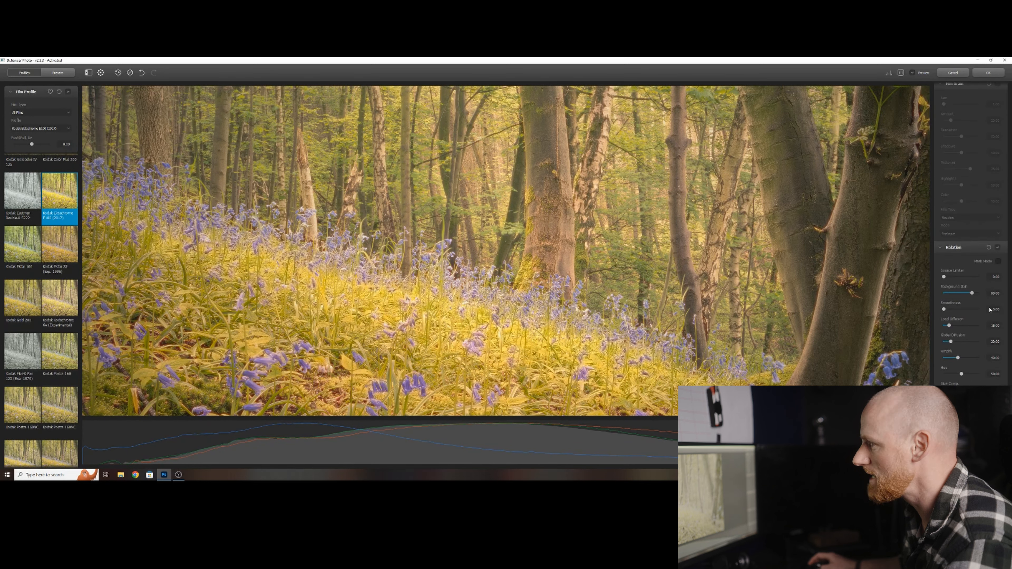
{"action": "left_click", "coordinate": [1001, 248]}
{"action": "scroll", "coordinate": [964, 279], "scroll_direction": "down", "scroll_amount": 5}
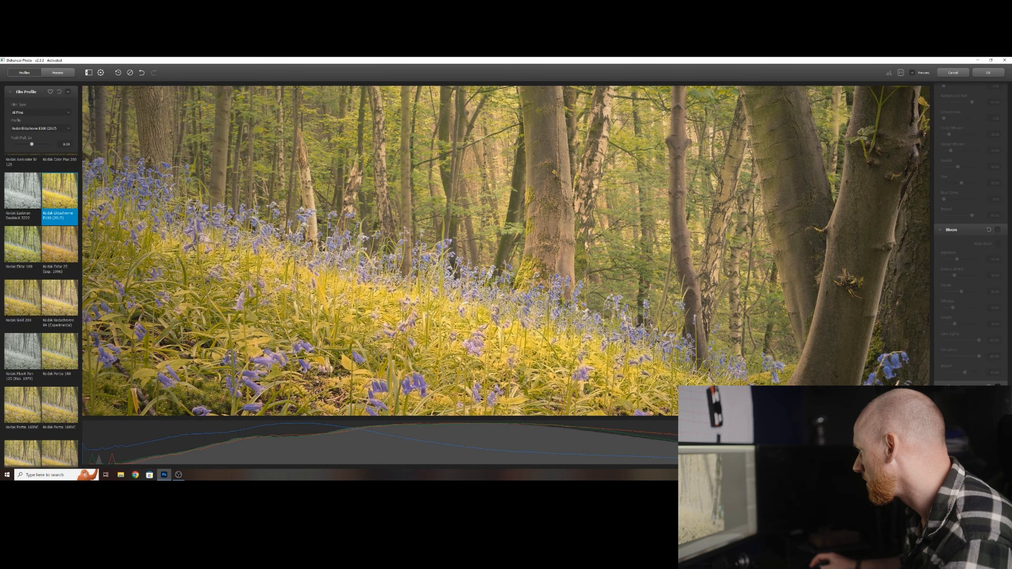
{"action": "scroll", "coordinate": [969, 281], "scroll_direction": "up", "scroll_amount": 5}
{"action": "scroll", "coordinate": [969, 281], "scroll_direction": "up", "scroll_amount": 12}
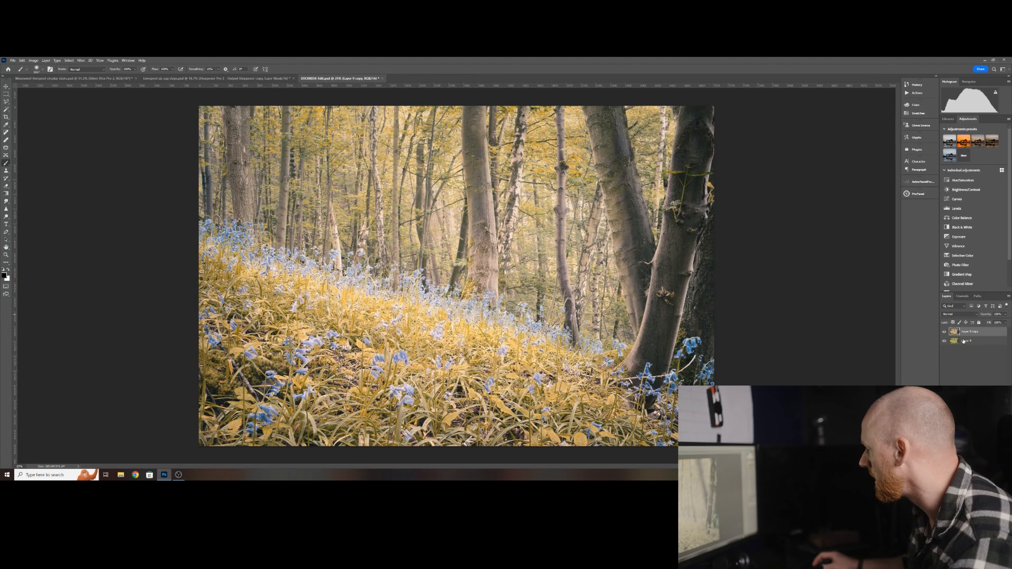
- Lower the opacity of the woodland film-look layer and compare the photo with that layer hidden and shown
{"action": "left_click_drag", "start_coordinate": [985, 316], "coordinate": [974, 316]}
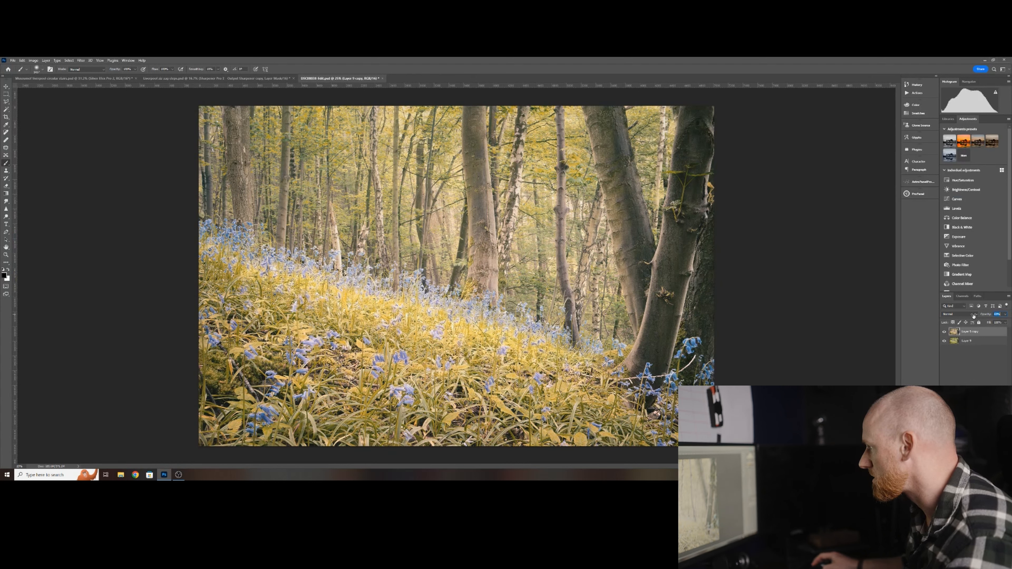
{"action": "left_click", "coordinate": [943, 333]}
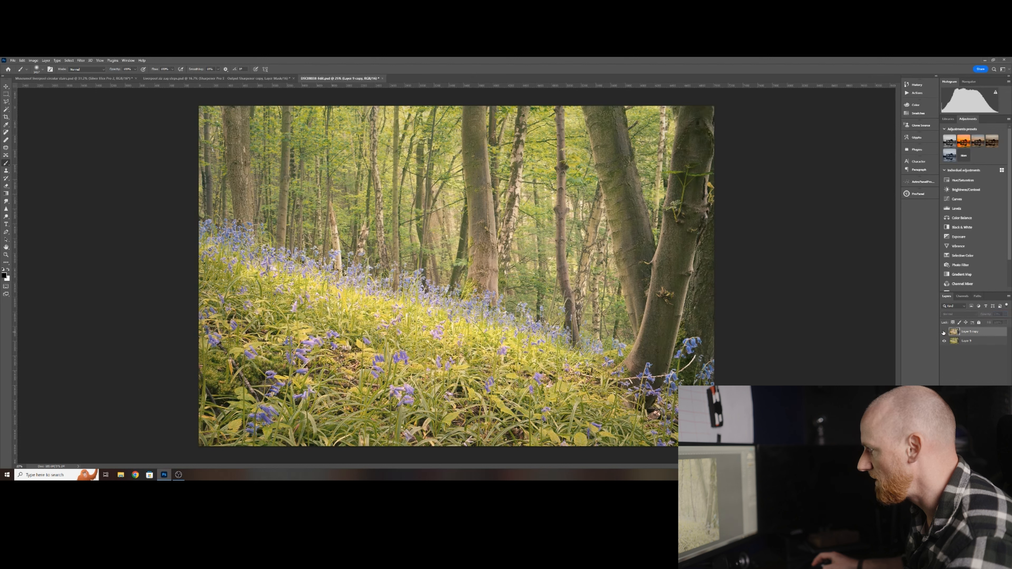
{"action": "left_click", "coordinate": [944, 332]}
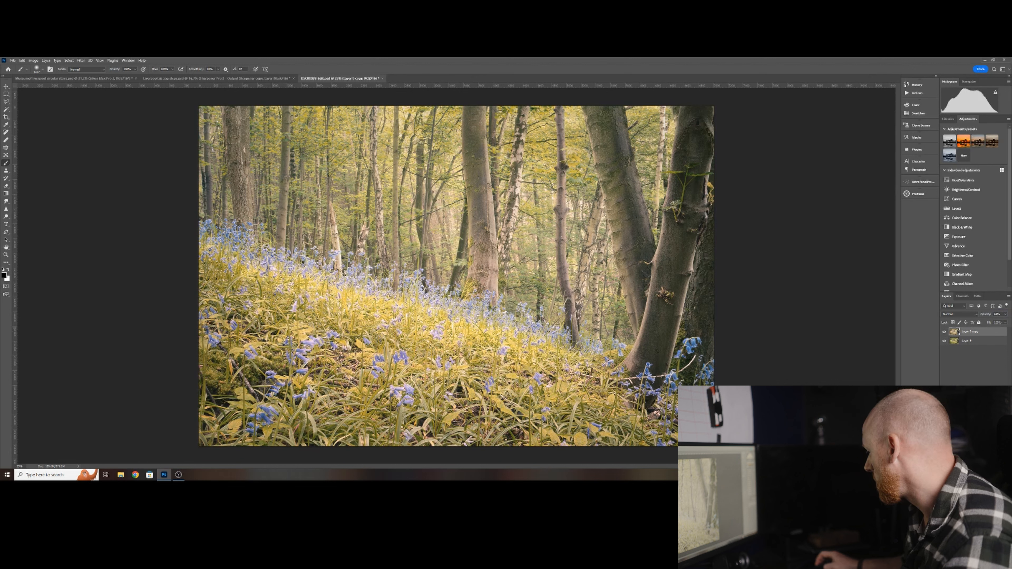
- Add a layer mask to the woodland copy and apply a black-to-white gradient that limits the film look to the flower slope
{"action": "left_click", "coordinate": [970, 465]}
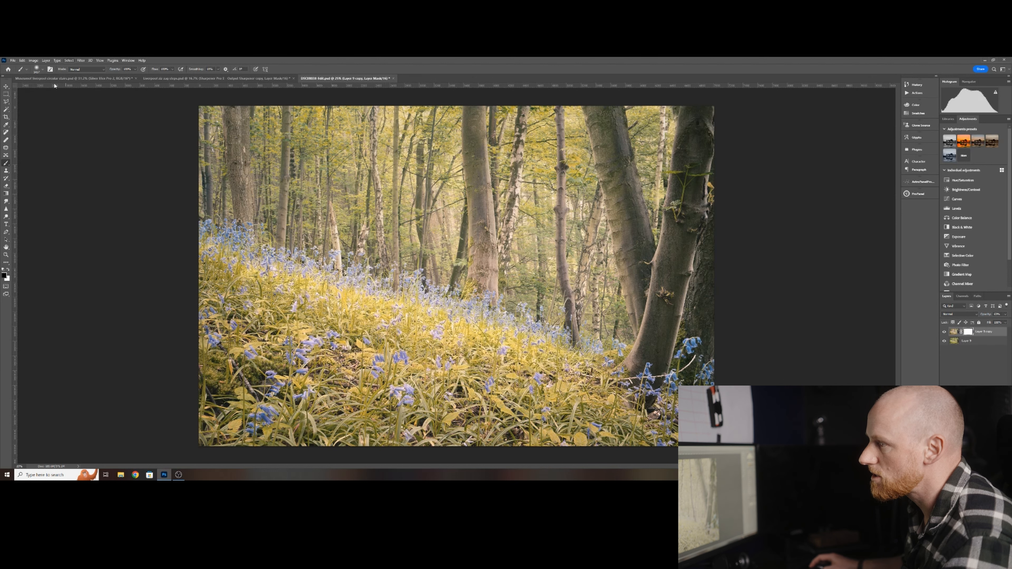
{"action": "left_click", "coordinate": [6, 194]}
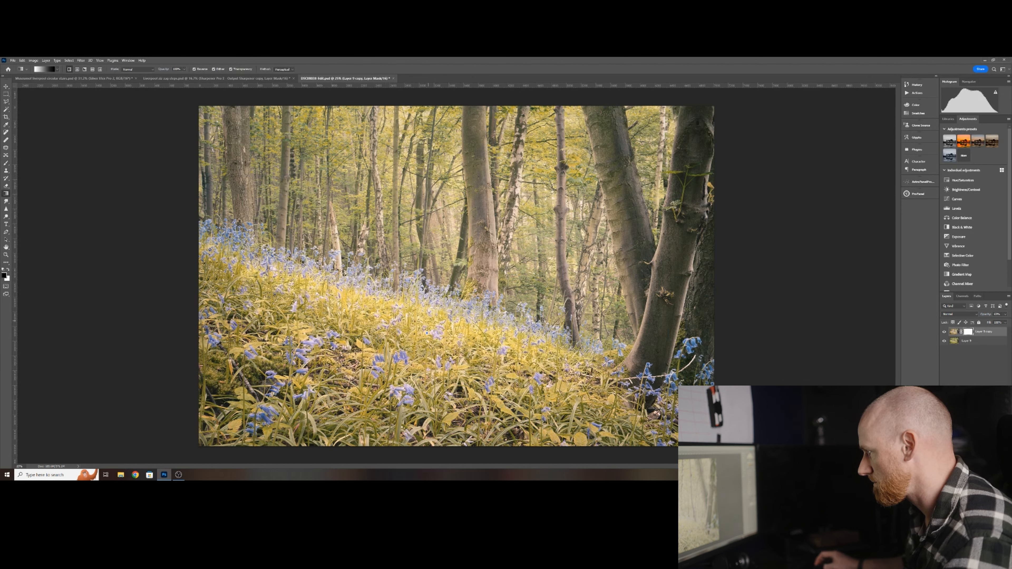
{"action": "left_click_drag", "start_coordinate": [427, 333], "coordinate": [449, 263]}
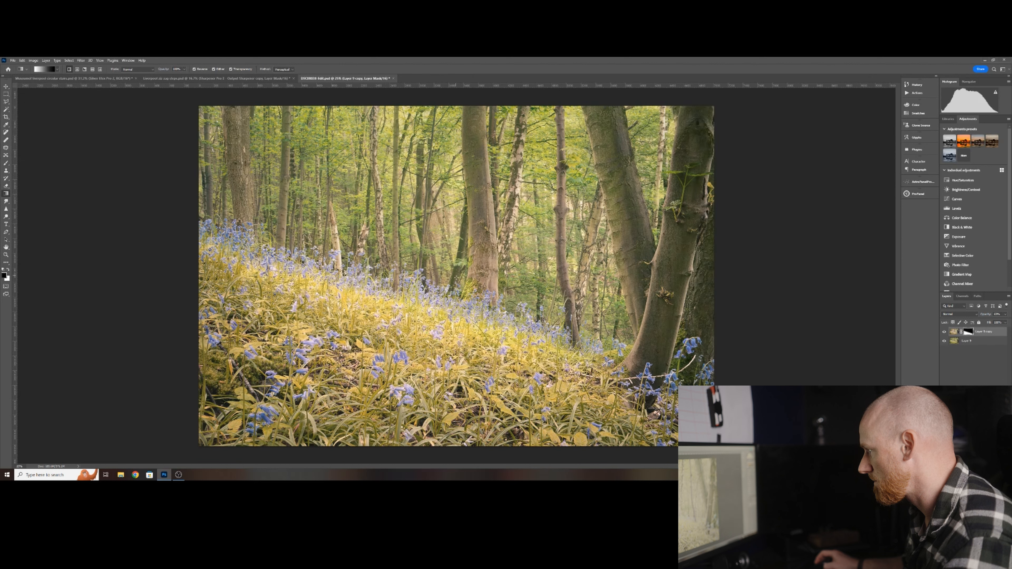